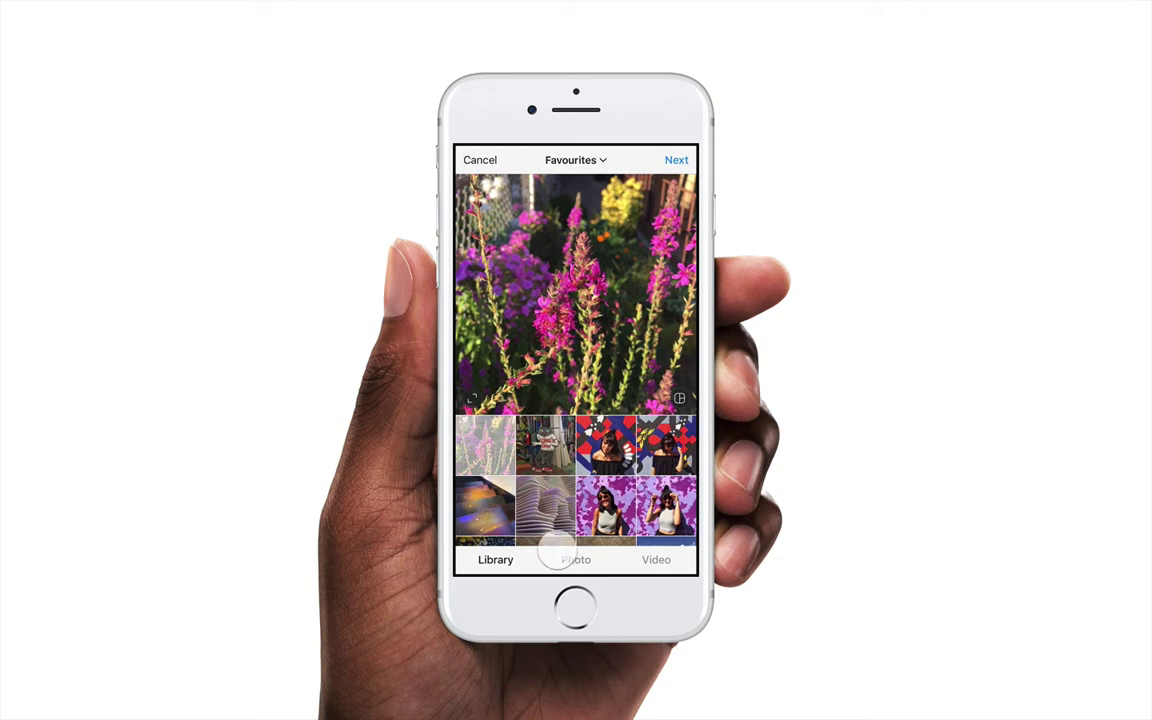
Step: Cycle the demo twice through the Photo, Video and Library tabs, ending on the Library grid
left_click(576, 559)
left_click(656, 559)
left_click(586, 556)
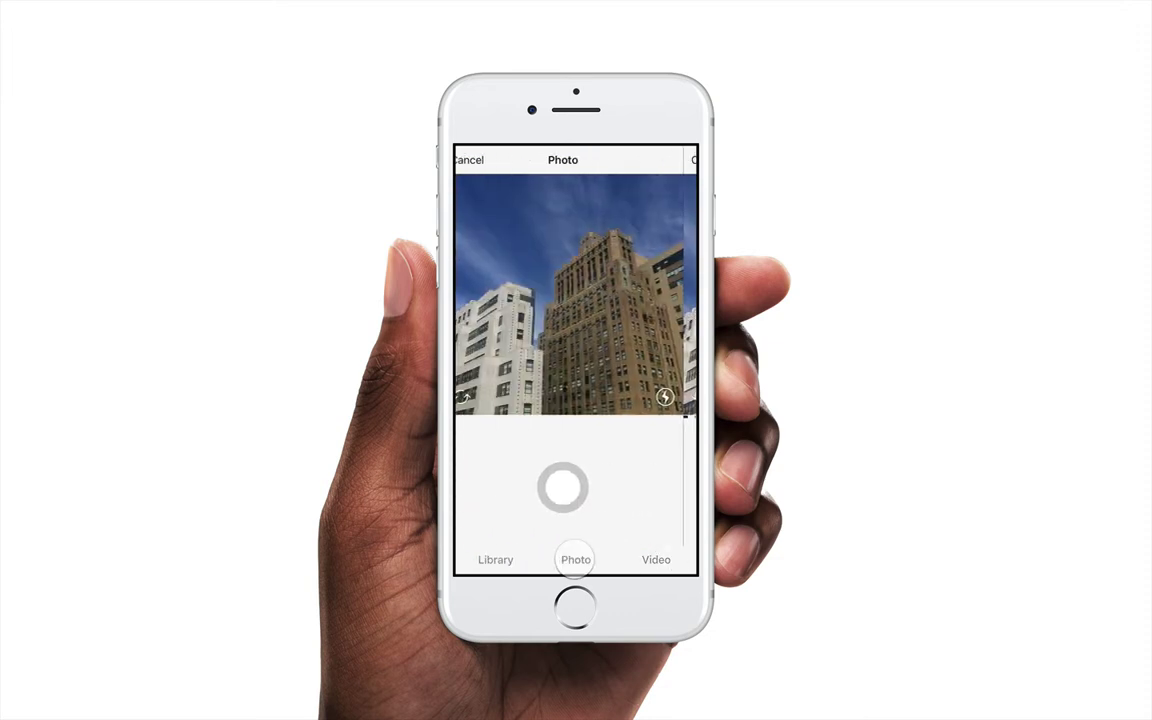
left_click(490, 557)
left_click(576, 559)
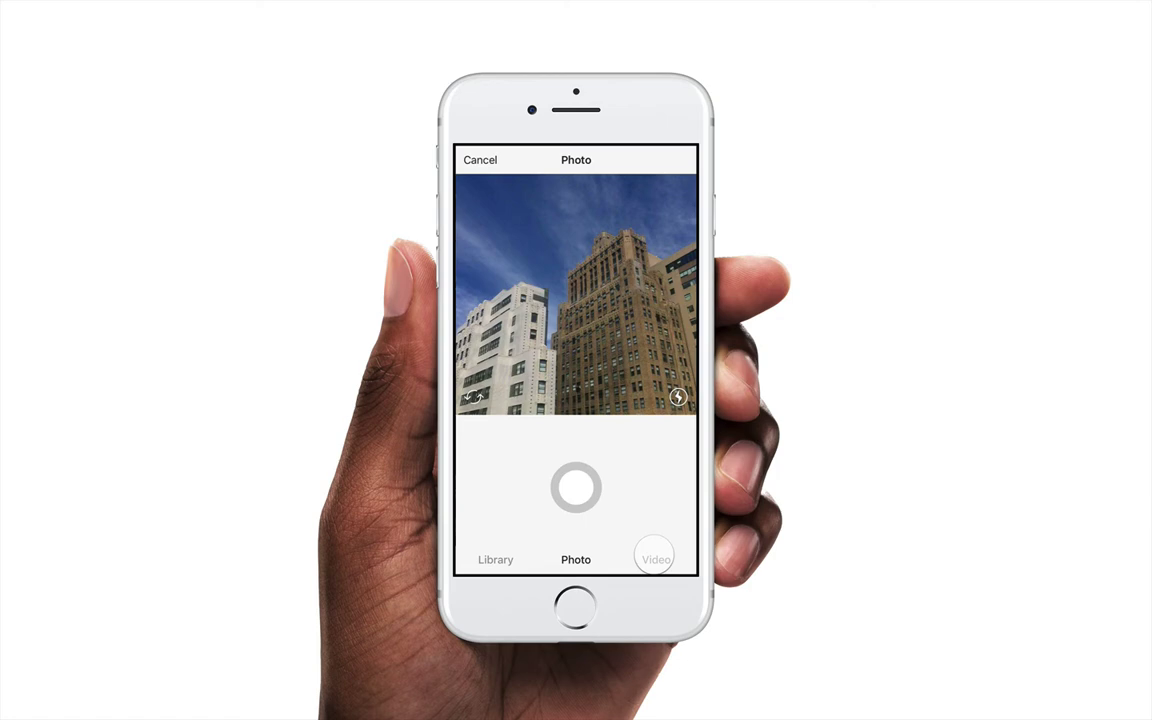
left_click(656, 559)
left_click(569, 557)
left_click(492, 557)
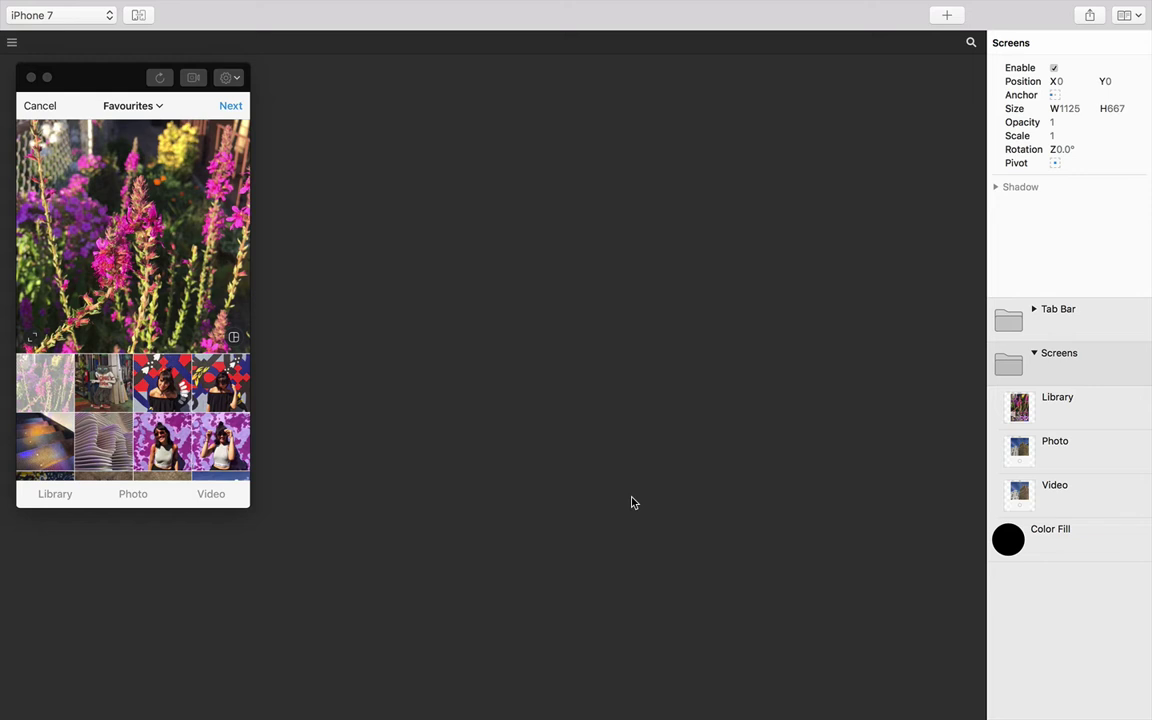
left_click(1083, 385)
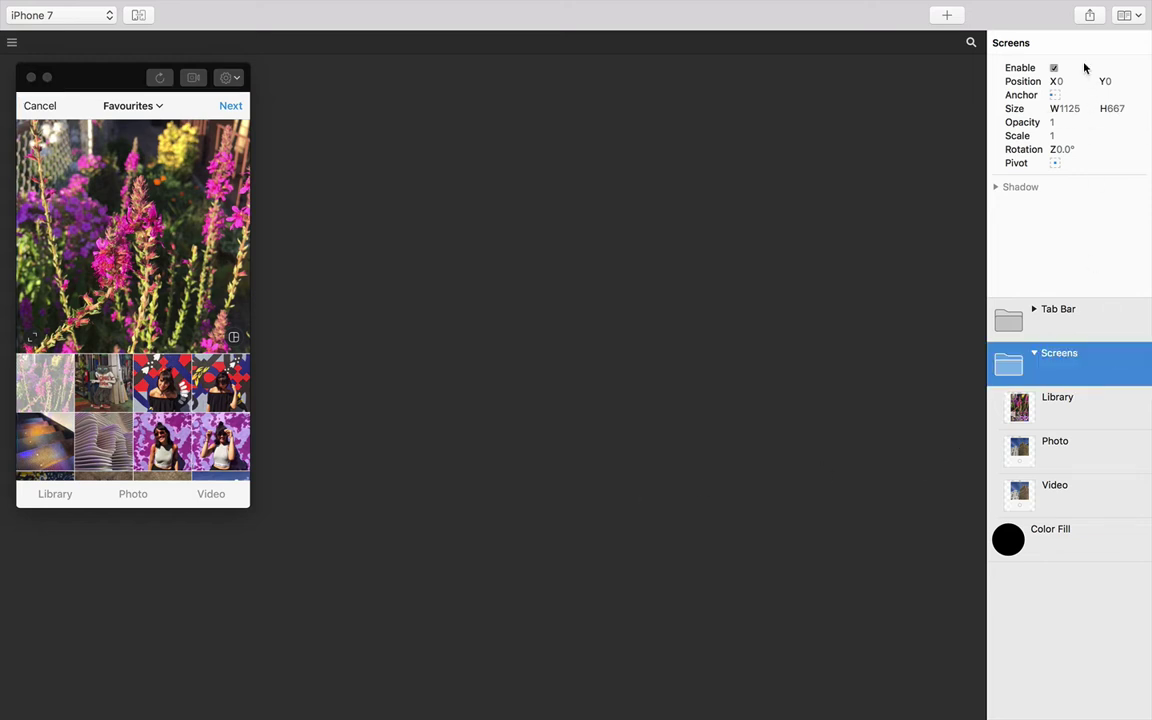
left_click_drag(1073, 87, 562, 44)
key("super+z")
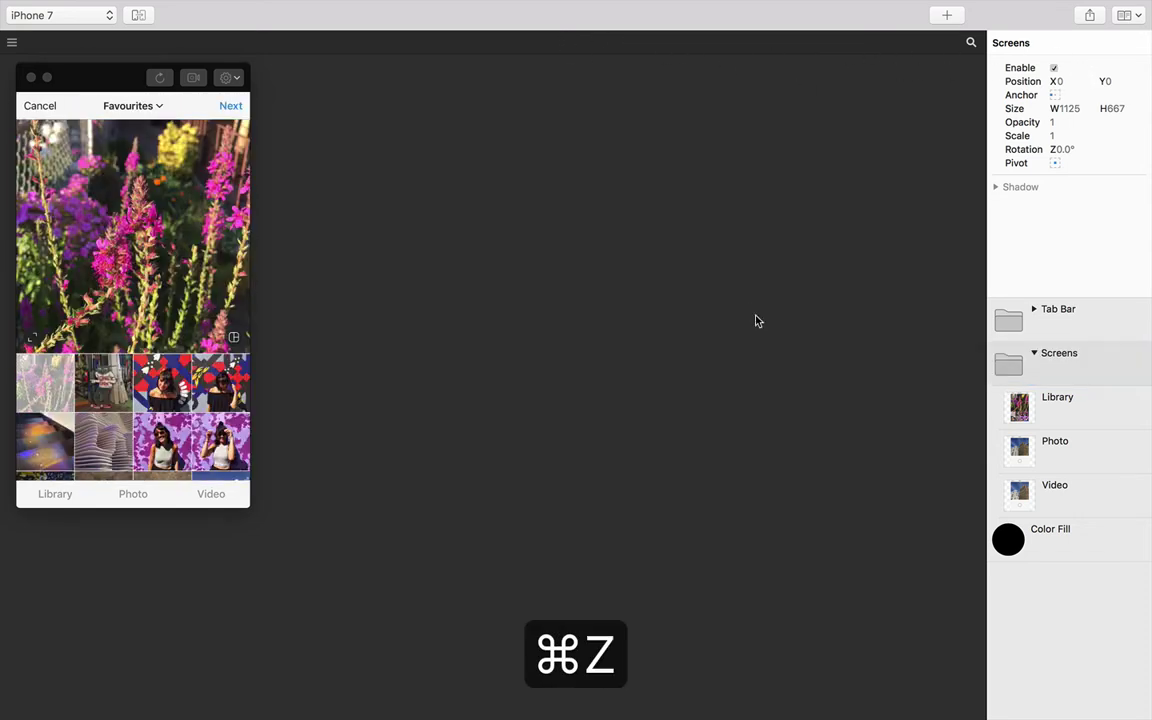
left_click(1036, 309)
left_click(1034, 309)
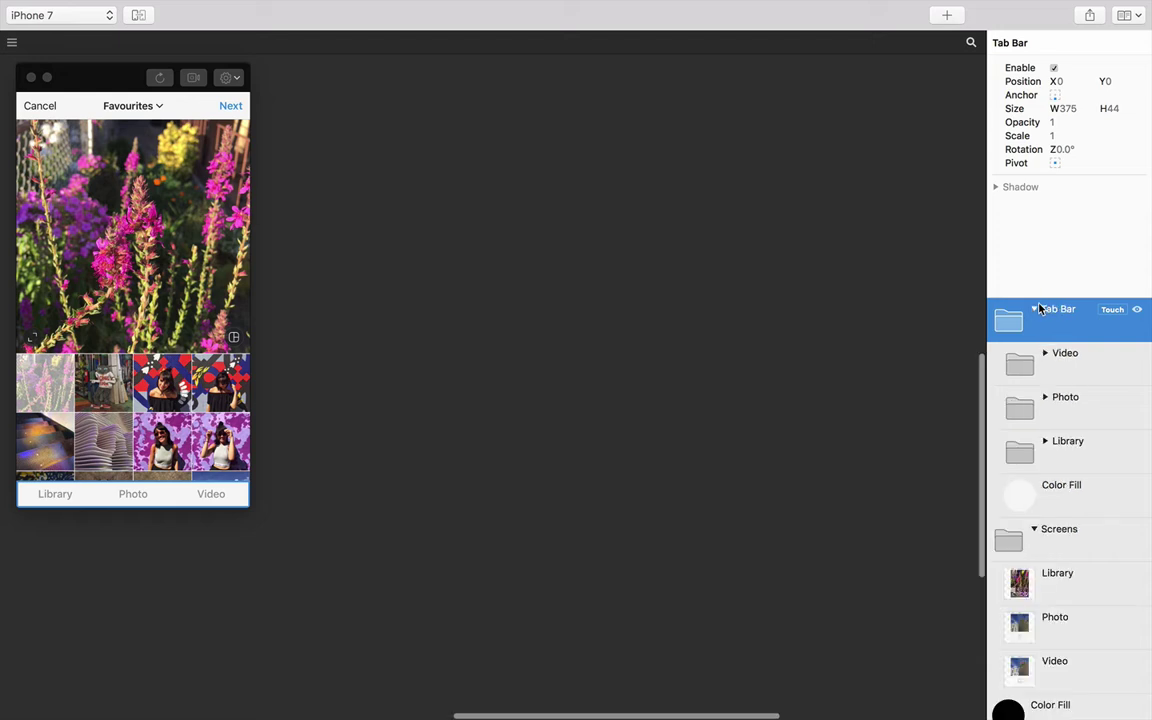
left_click(1058, 381)
left_click(1060, 402)
left_click(1040, 448)
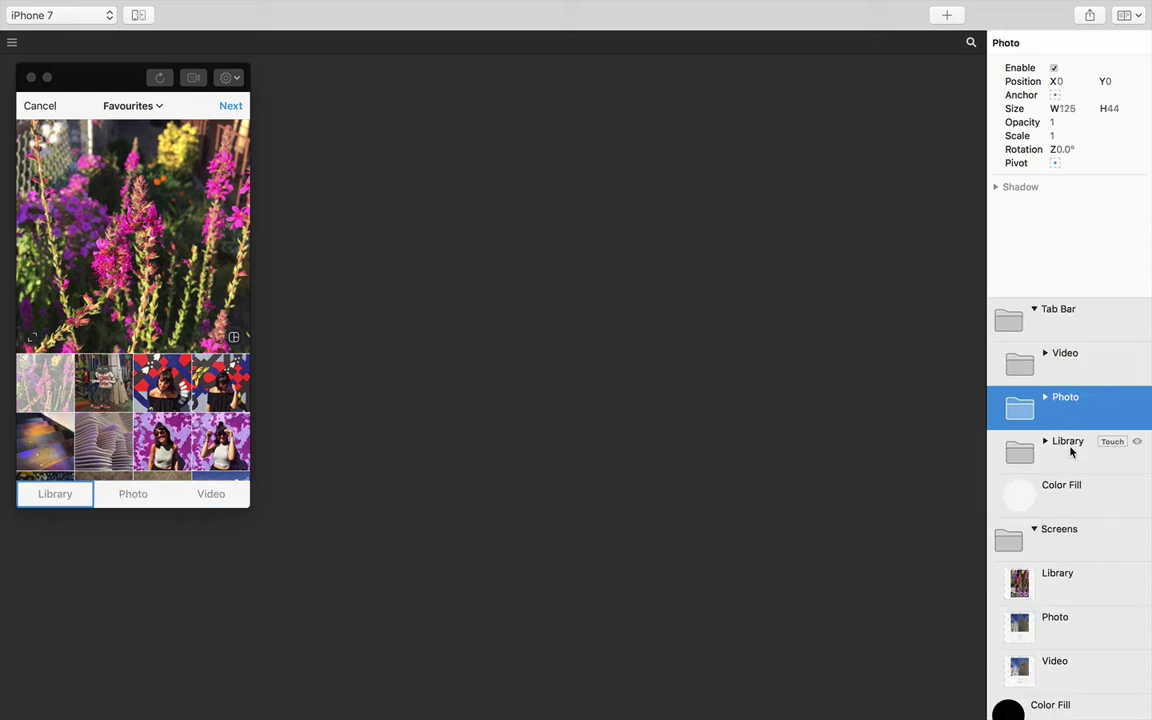
left_click(1069, 403)
left_click(1065, 360)
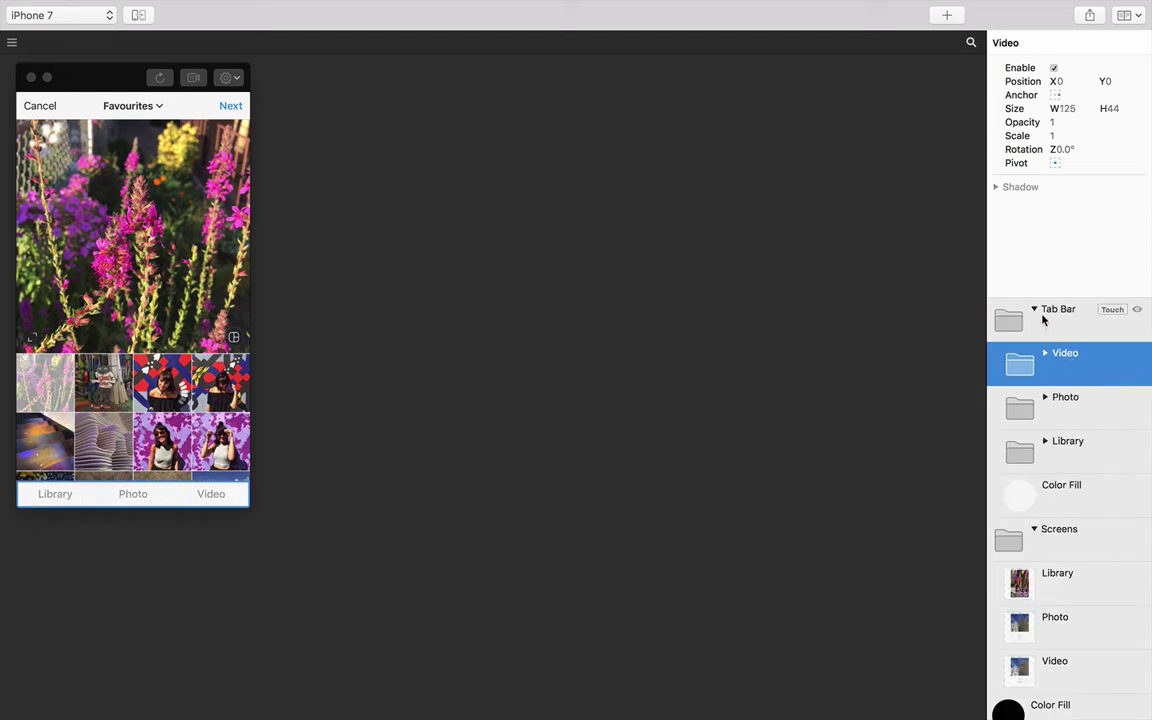
left_click(1034, 309)
double_click(638, 306)
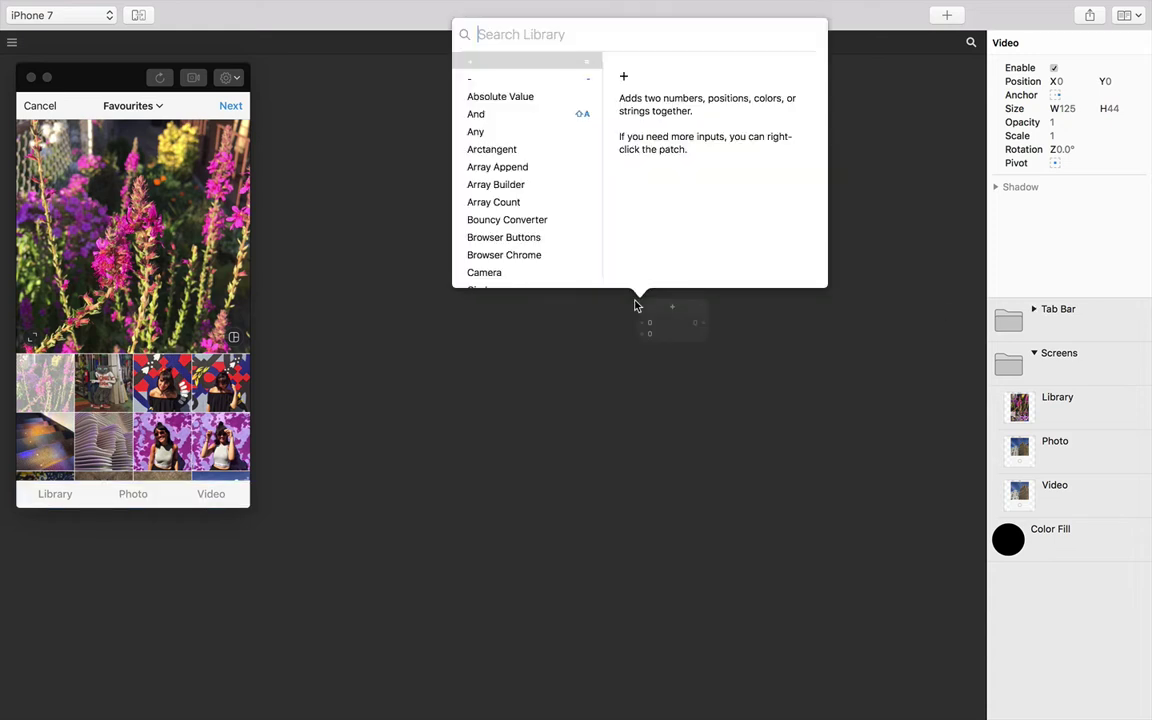
type("switch")
key("Return")
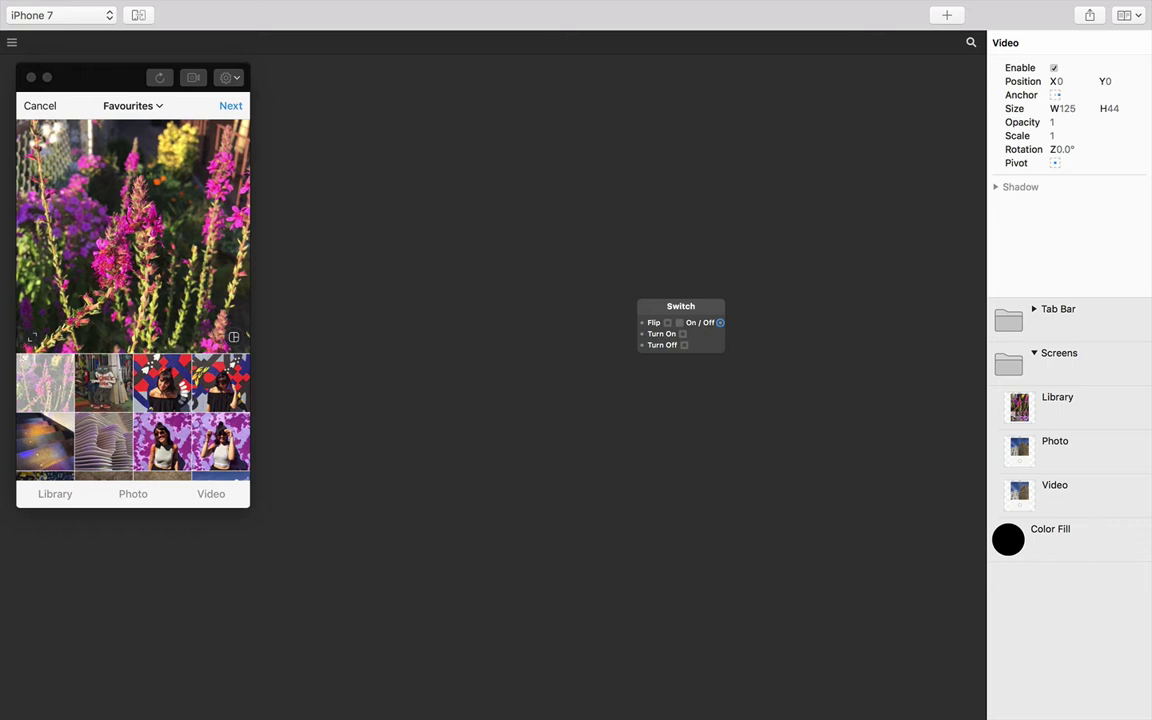
left_click_drag(565, 422, 716, 252)
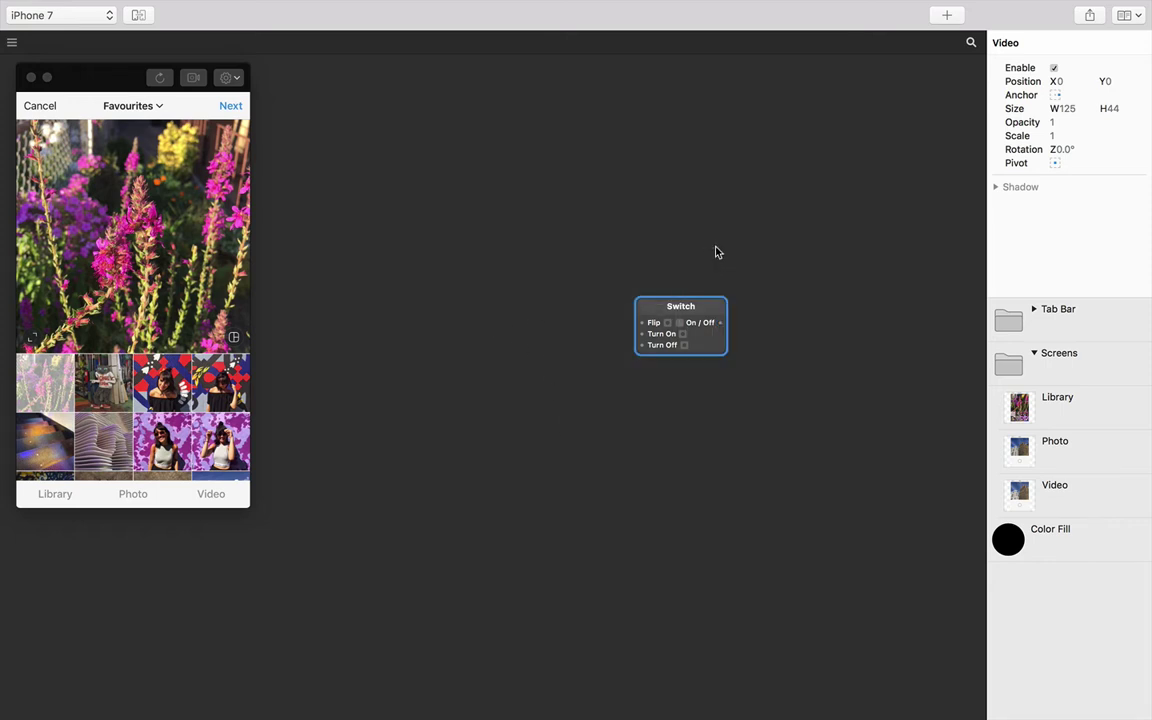
key("BackSpace")
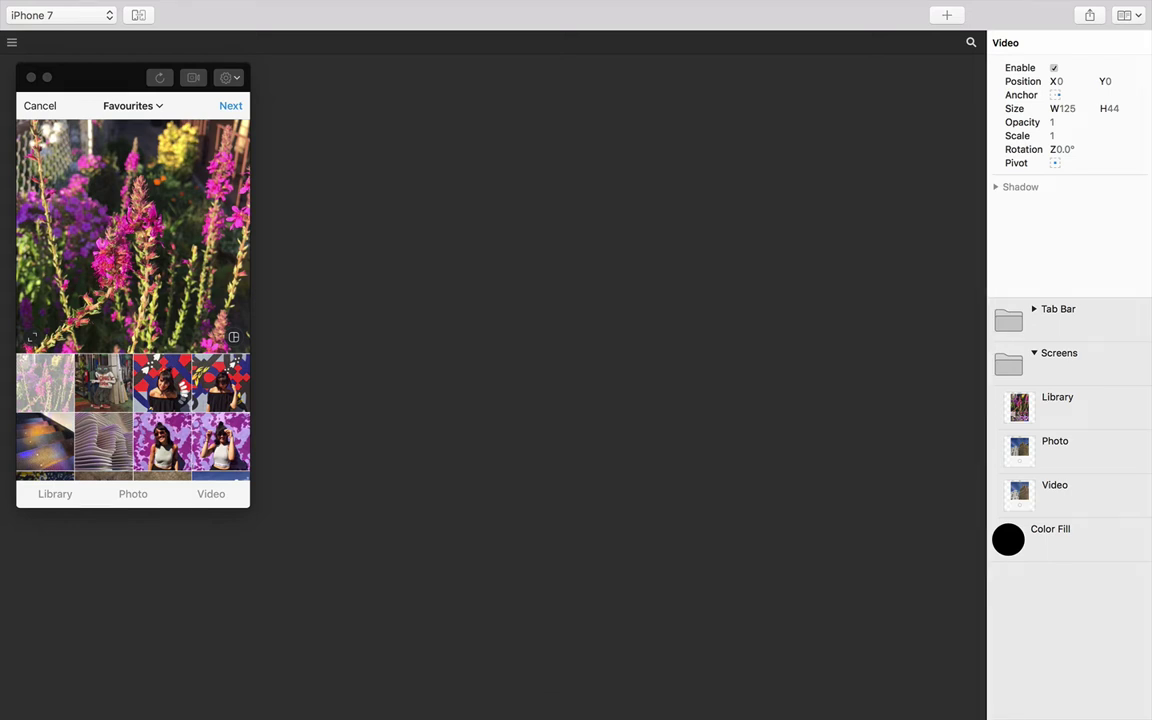
Step: Add an Option Switch patch found by searching 'option' and drag it into position
double_click(717, 257)
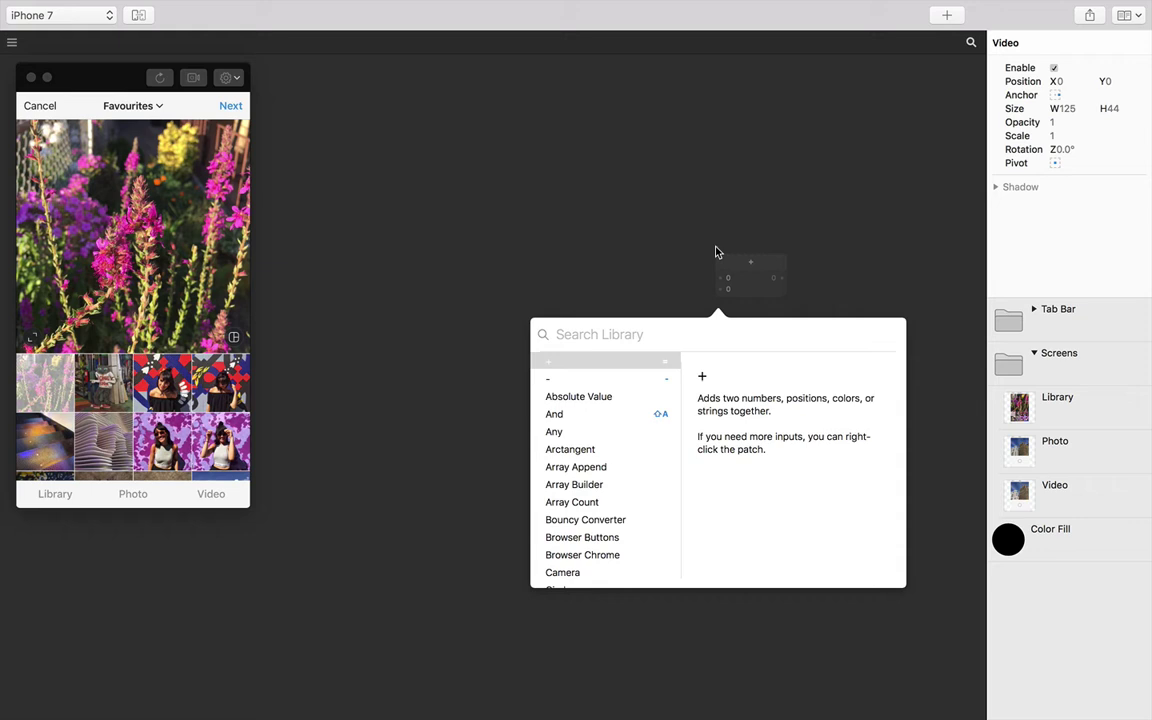
type("option")
key("Down")
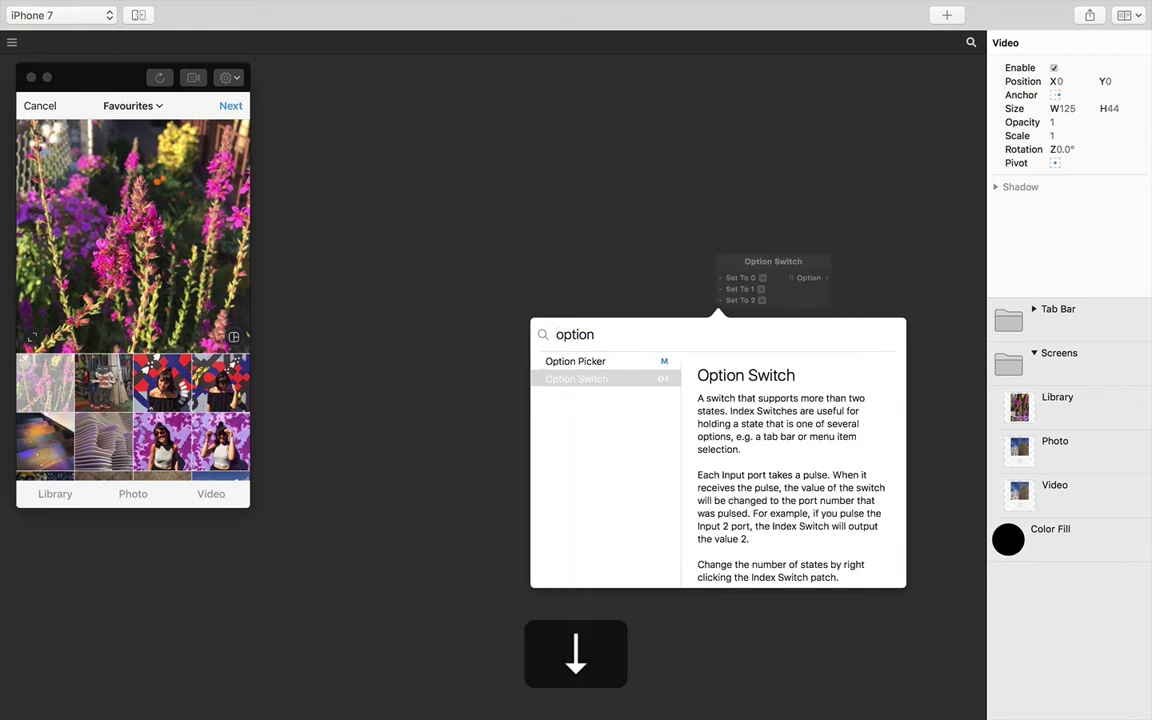
key("Return")
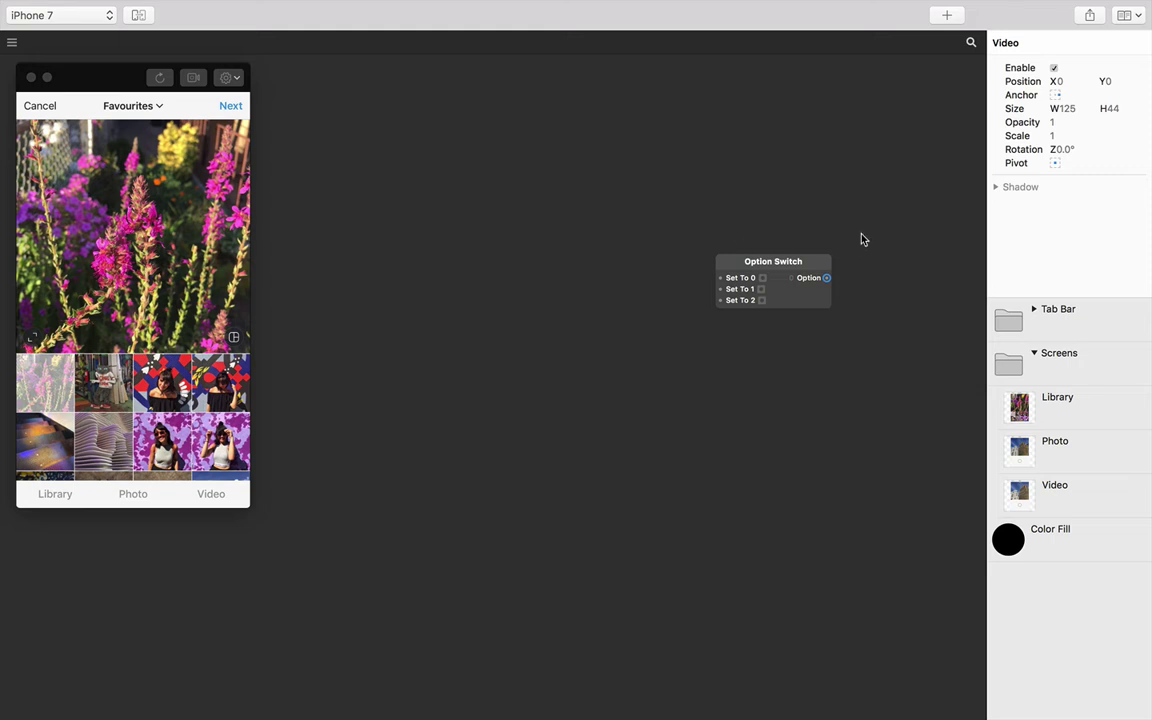
left_click_drag(814, 274, 626, 261)
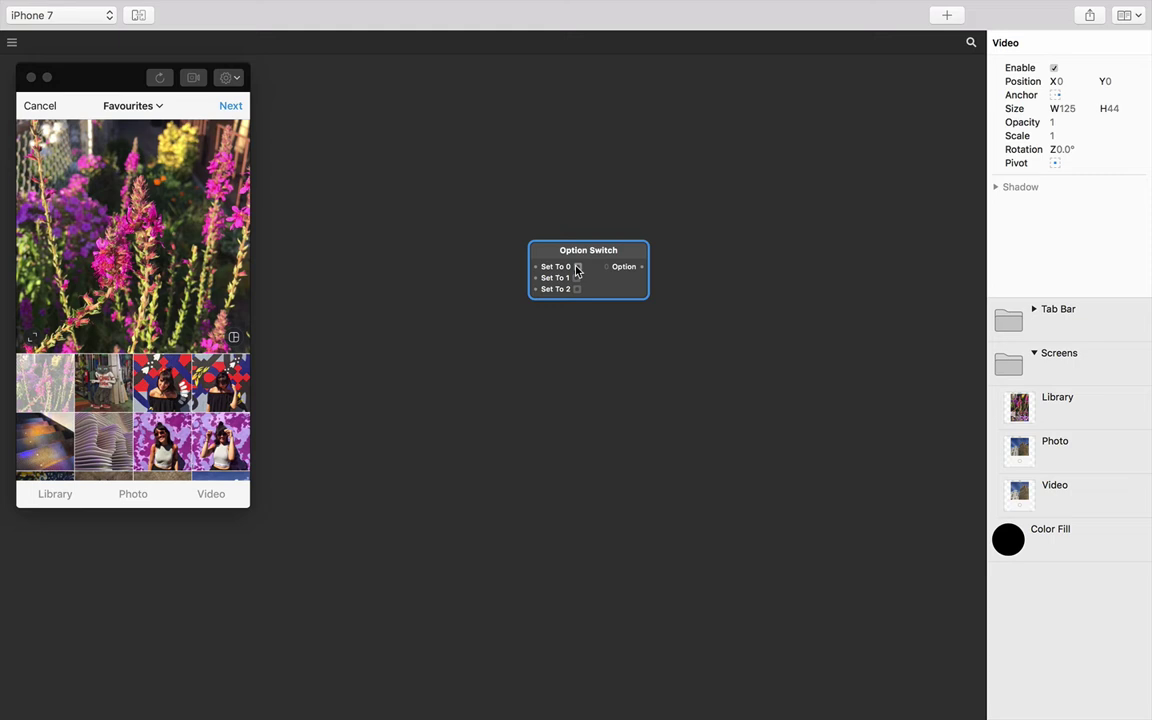
Step: Collapse Screens, expand Tab Bar, and add a Library Tap interaction beside the Option Switch
left_click_drag(574, 254, 630, 255)
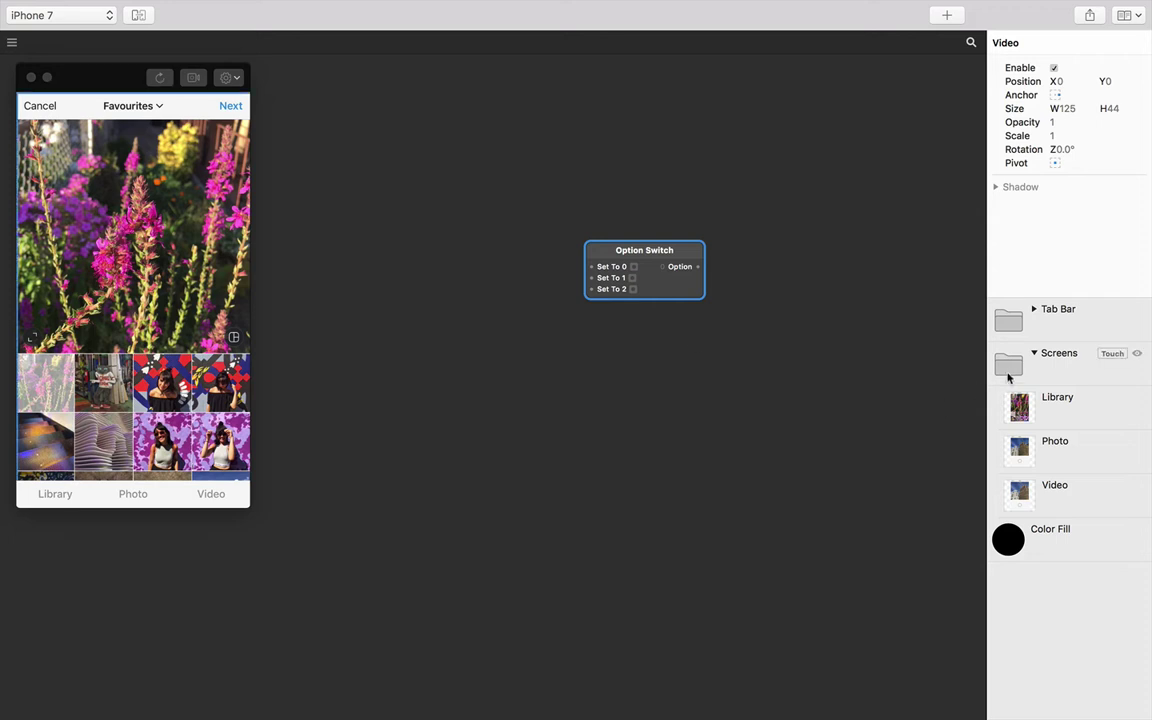
left_click(1034, 355)
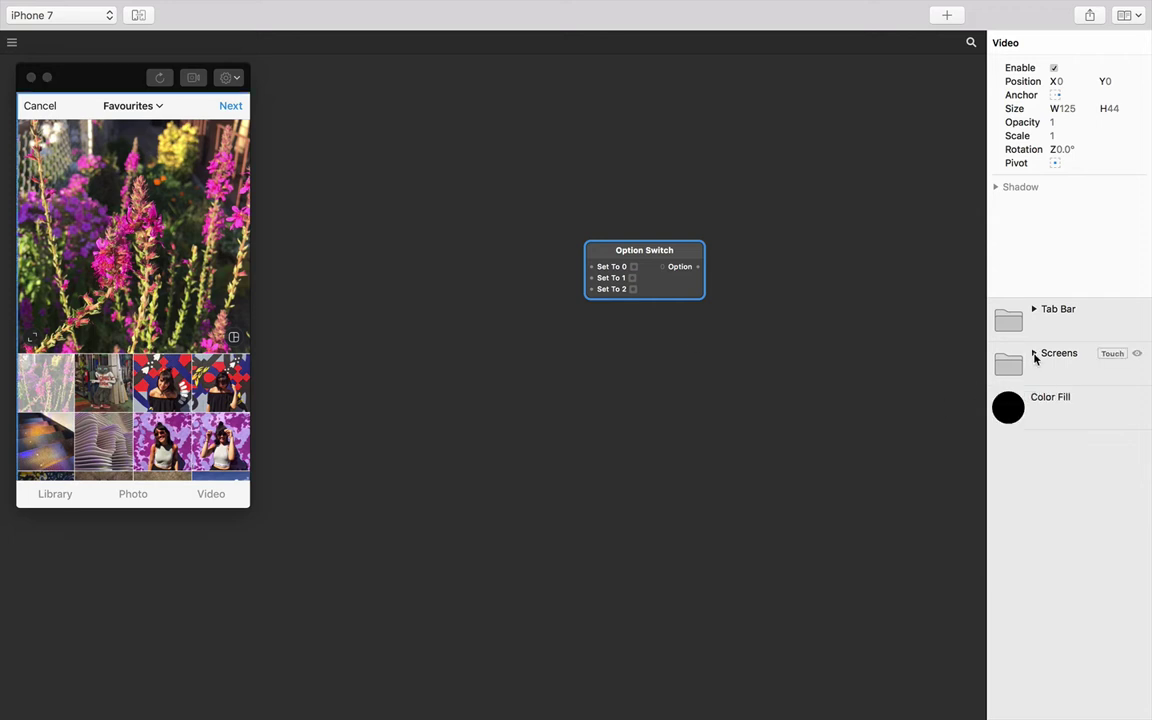
left_click(1034, 309)
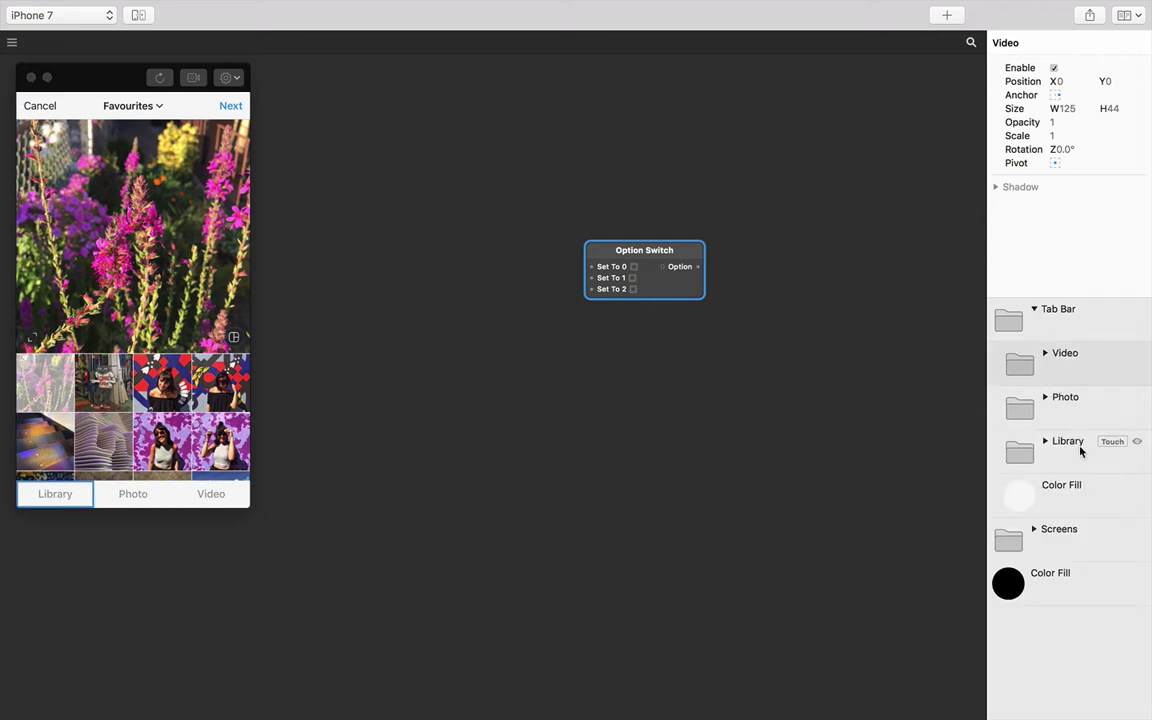
left_click(1111, 441)
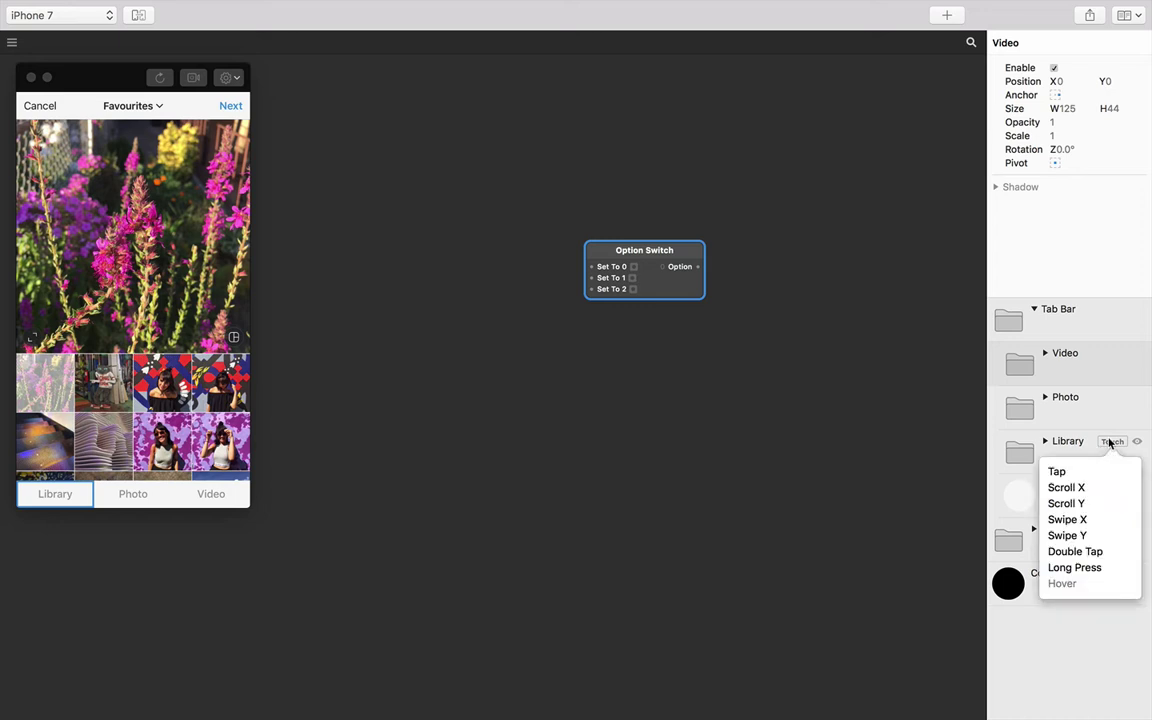
left_click(1062, 471)
left_click_drag(570, 375, 595, 268)
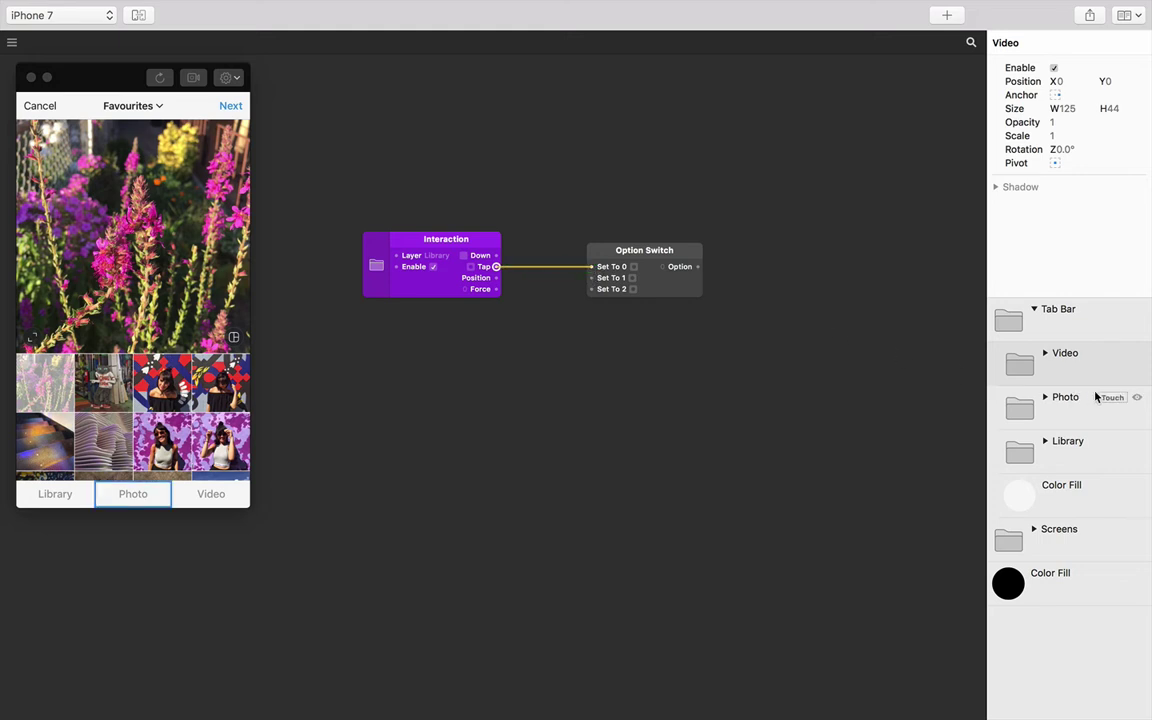
Step: Add Tap interactions for the Photo and Video tabs, stacked under the Library patch
left_click(1108, 397)
left_click(1062, 425)
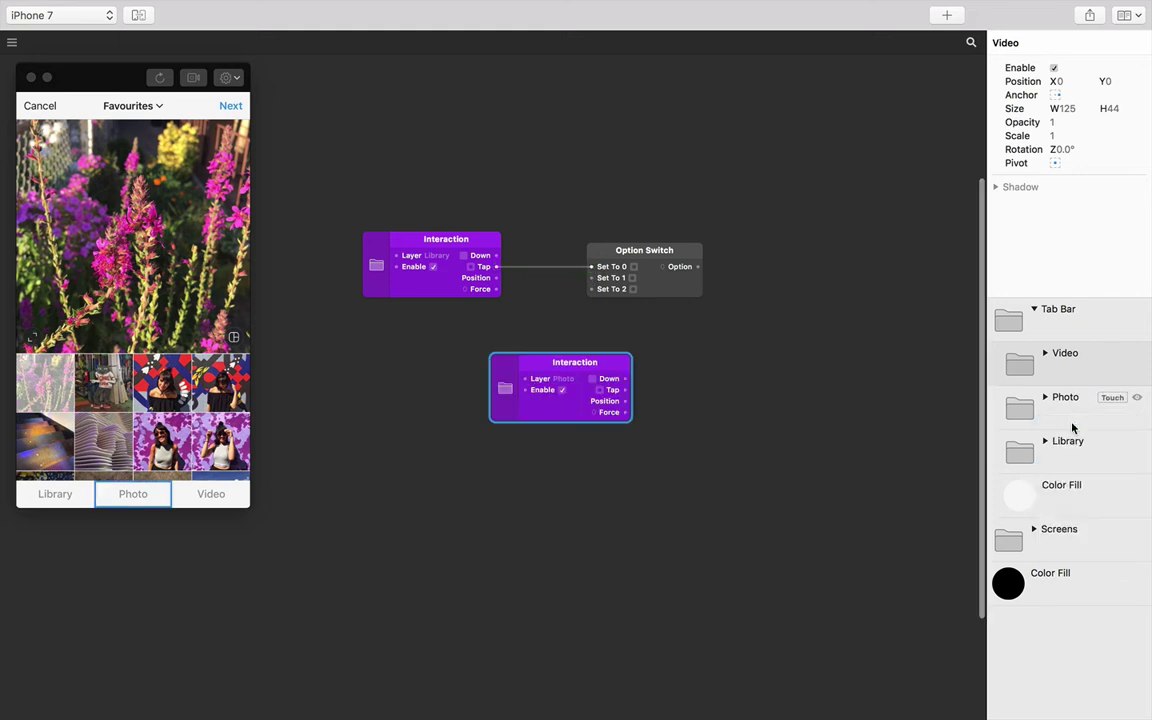
left_click_drag(605, 375, 591, 277)
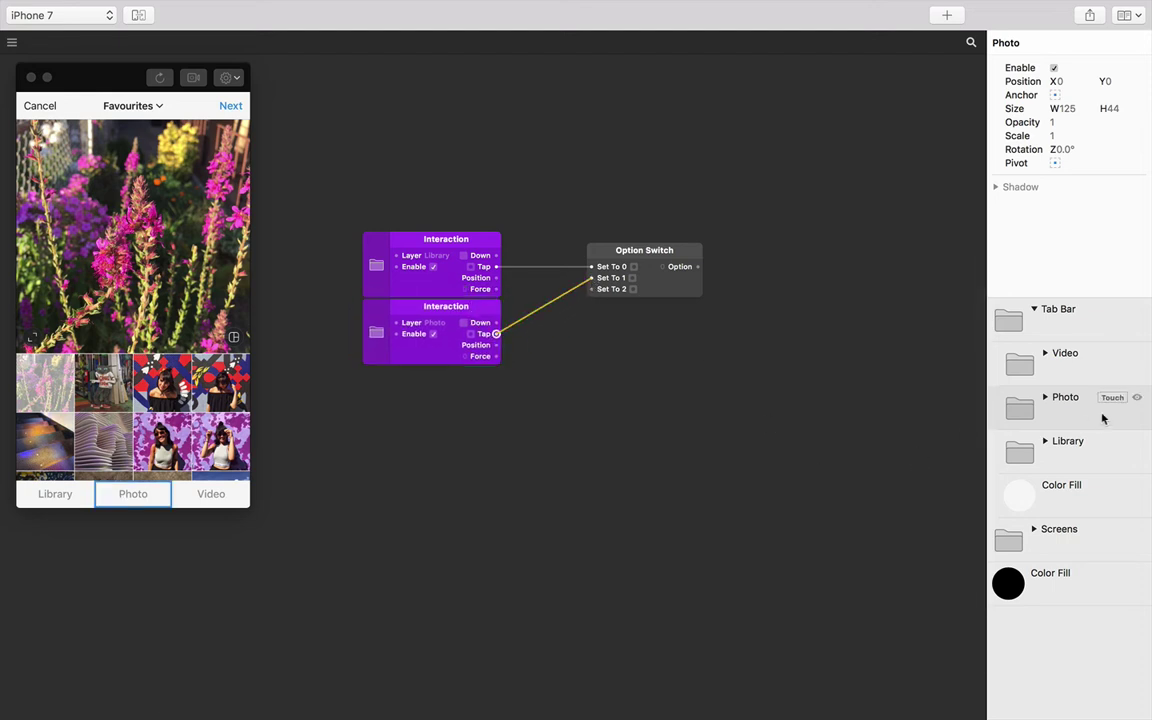
left_click(1114, 354)
left_click(1106, 385)
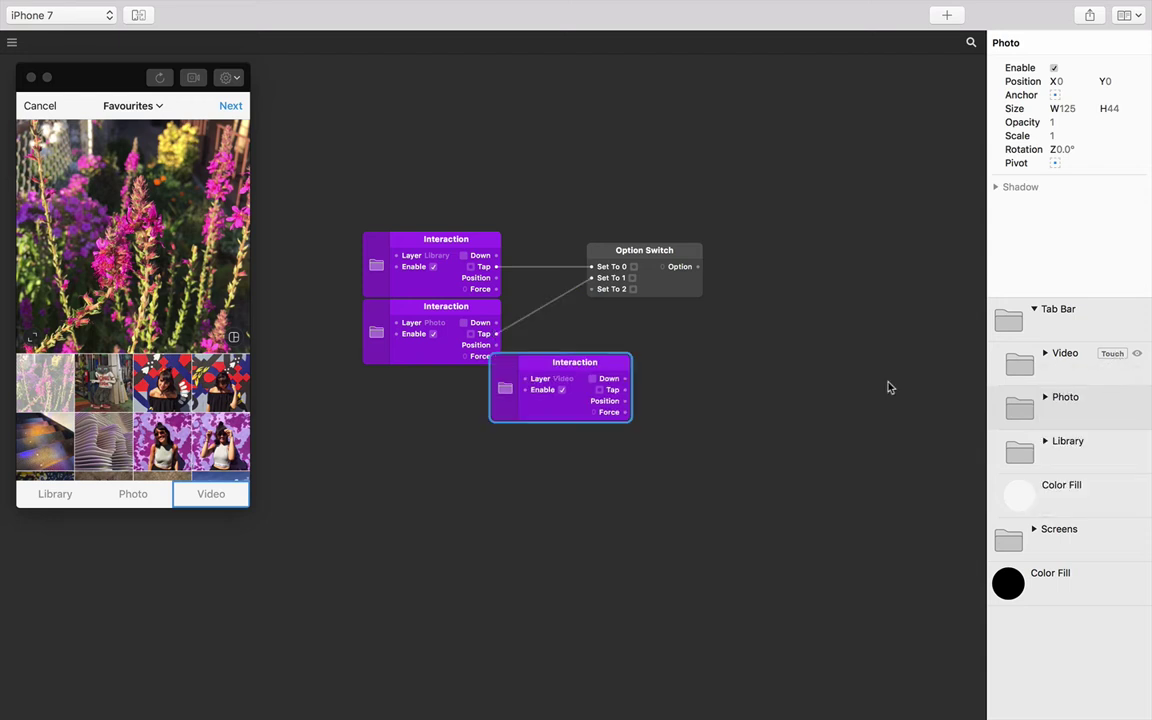
left_click_drag(552, 367, 593, 293)
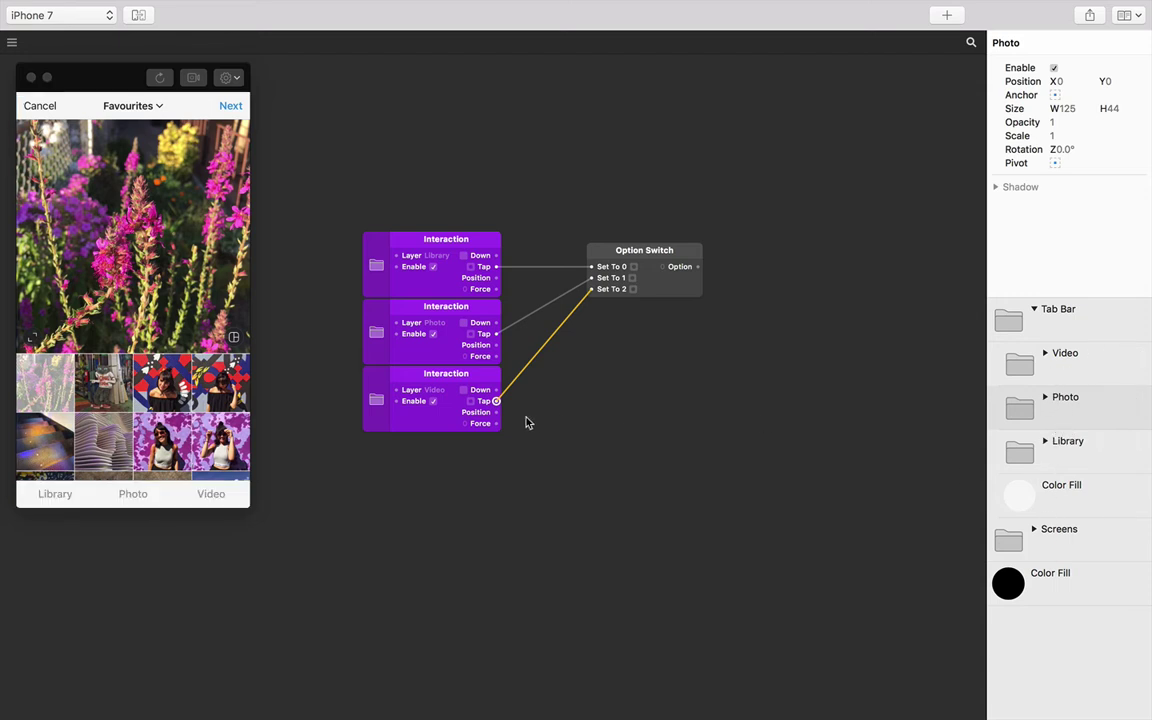
left_click(55, 494)
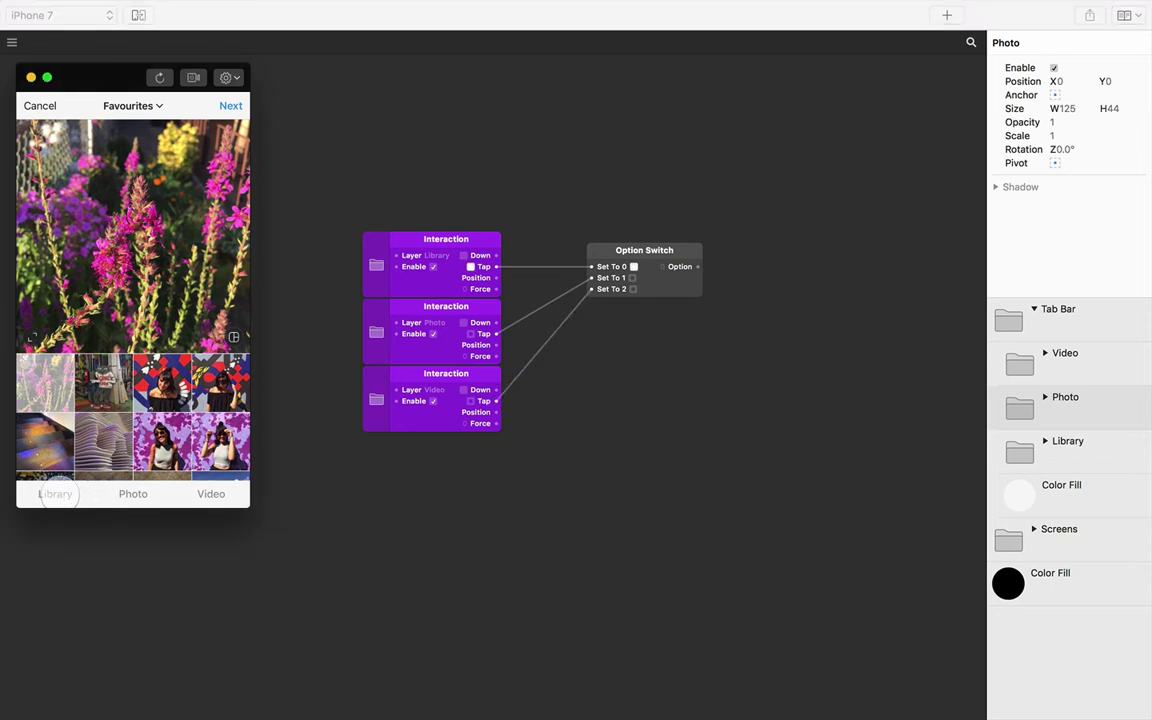
left_click(130, 492)
left_click(207, 492)
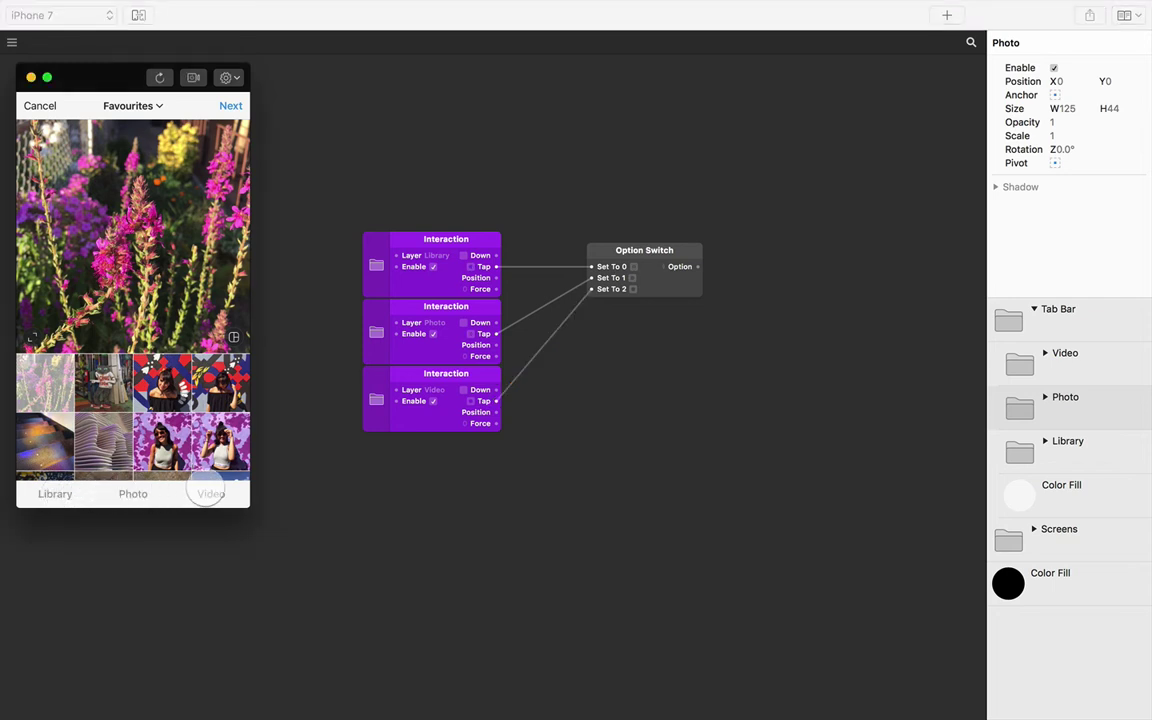
left_click(138, 490)
left_click(78, 489)
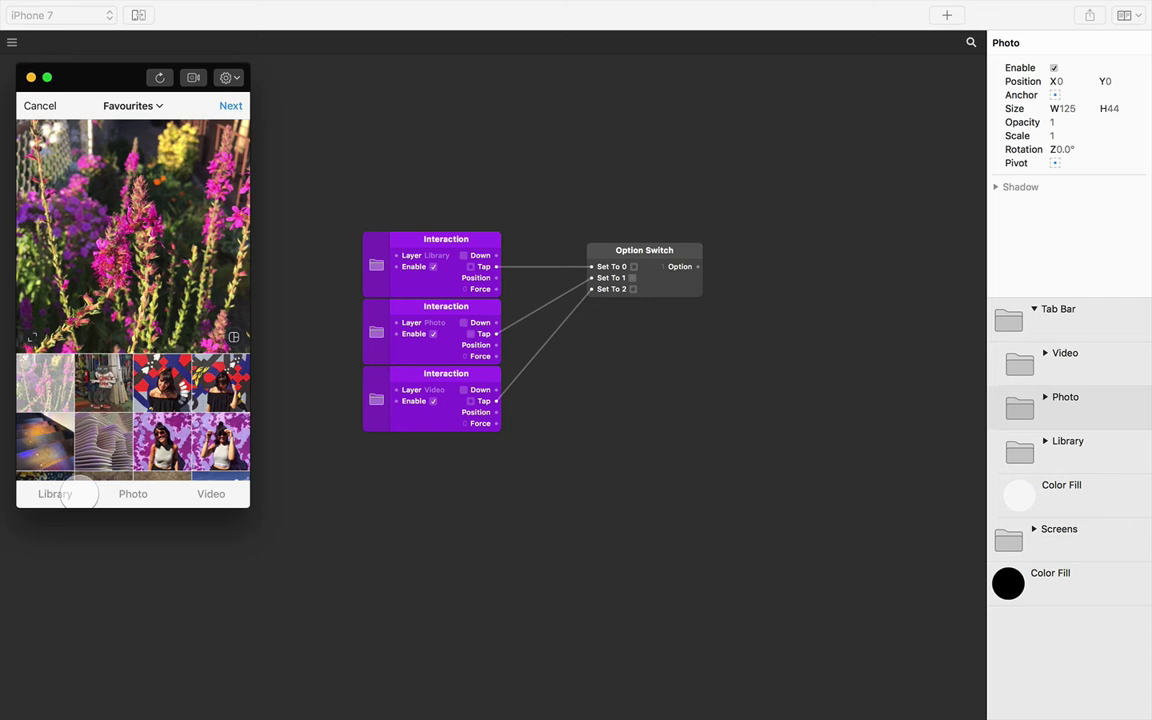
left_click(136, 490)
left_click(225, 490)
left_click(130, 489)
left_click(60, 490)
left_click(213, 494)
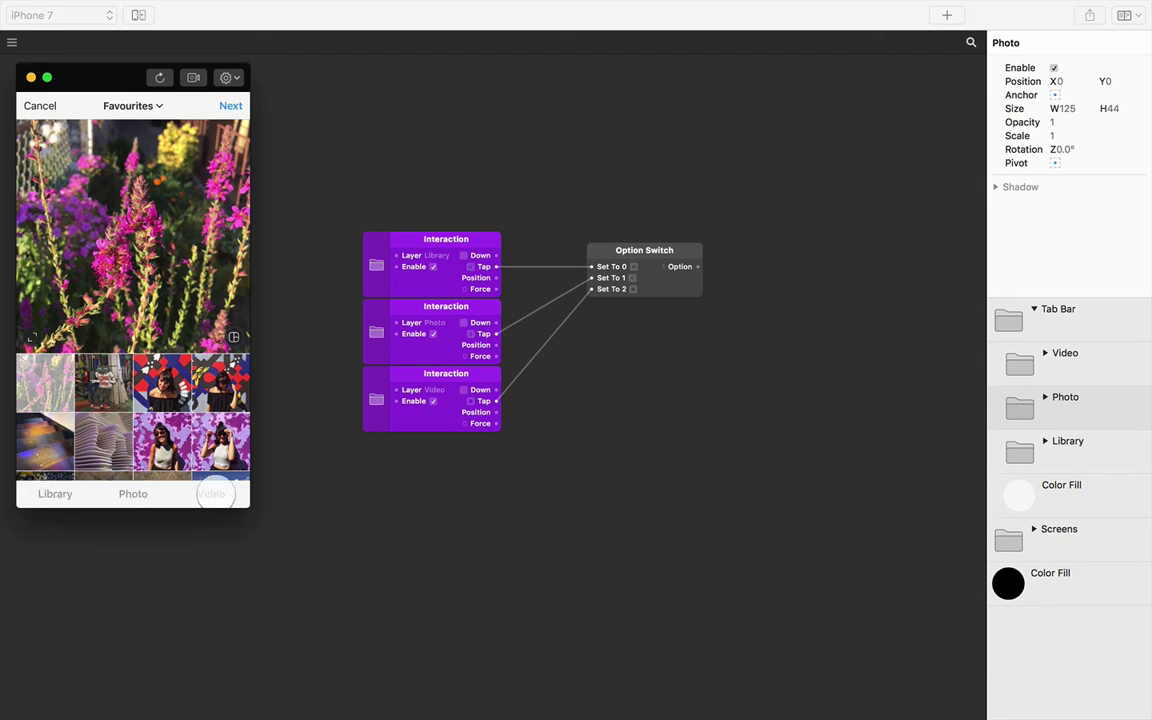
left_click(133, 494)
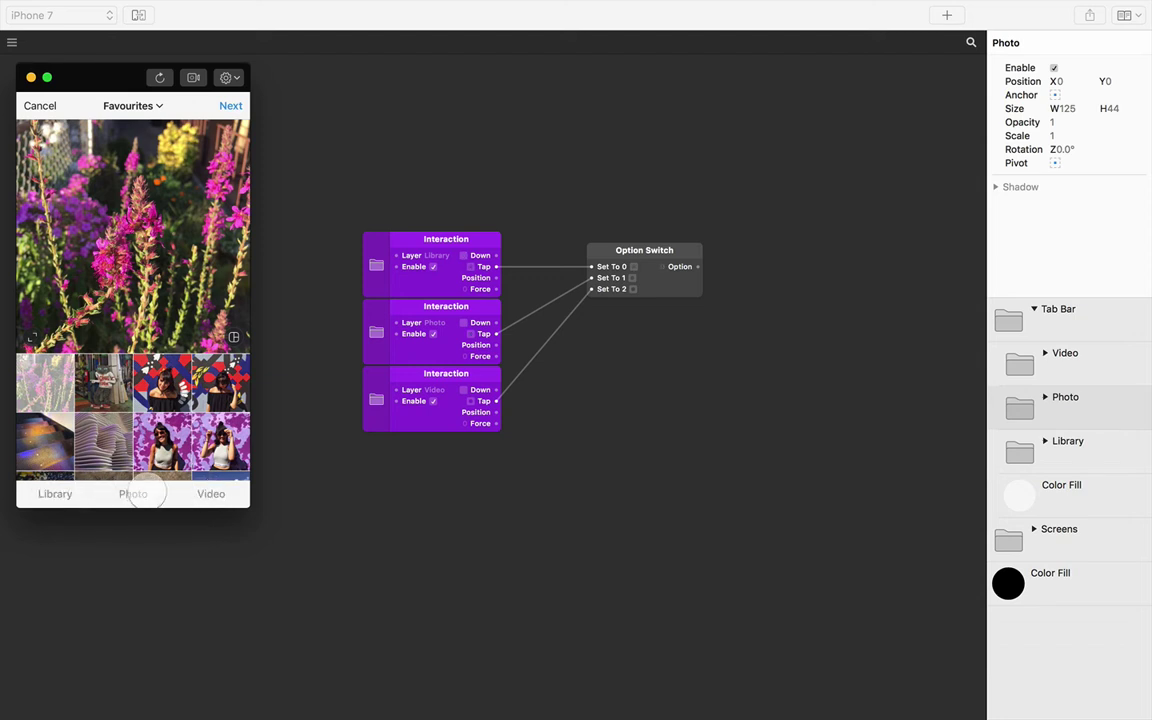
left_click(211, 494)
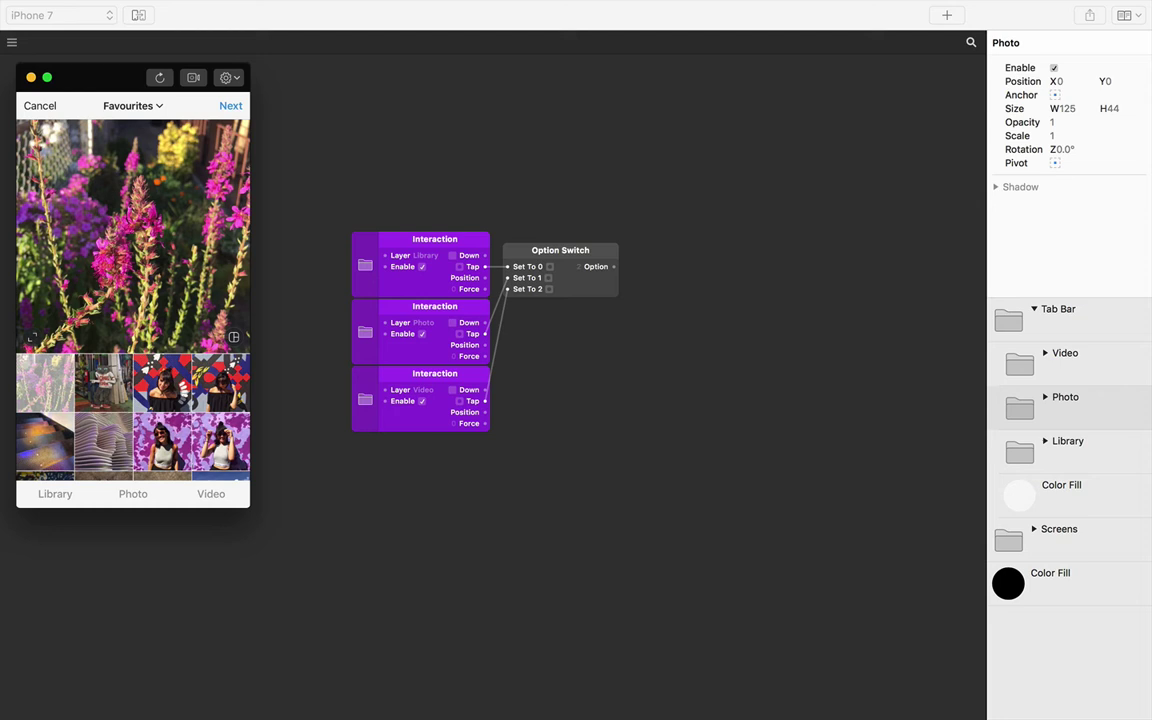
Step: Add an Option Picker right of the Option Switch, fed by the switch's Option output
double_click(767, 349)
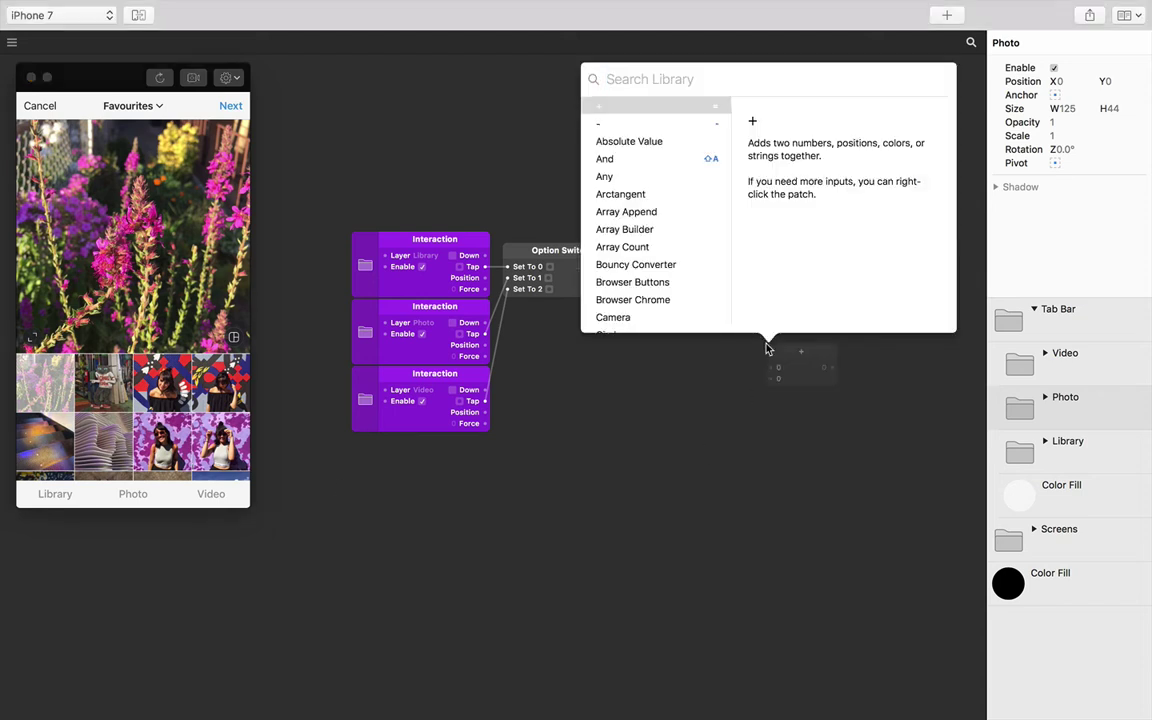
type("option")
key("Return")
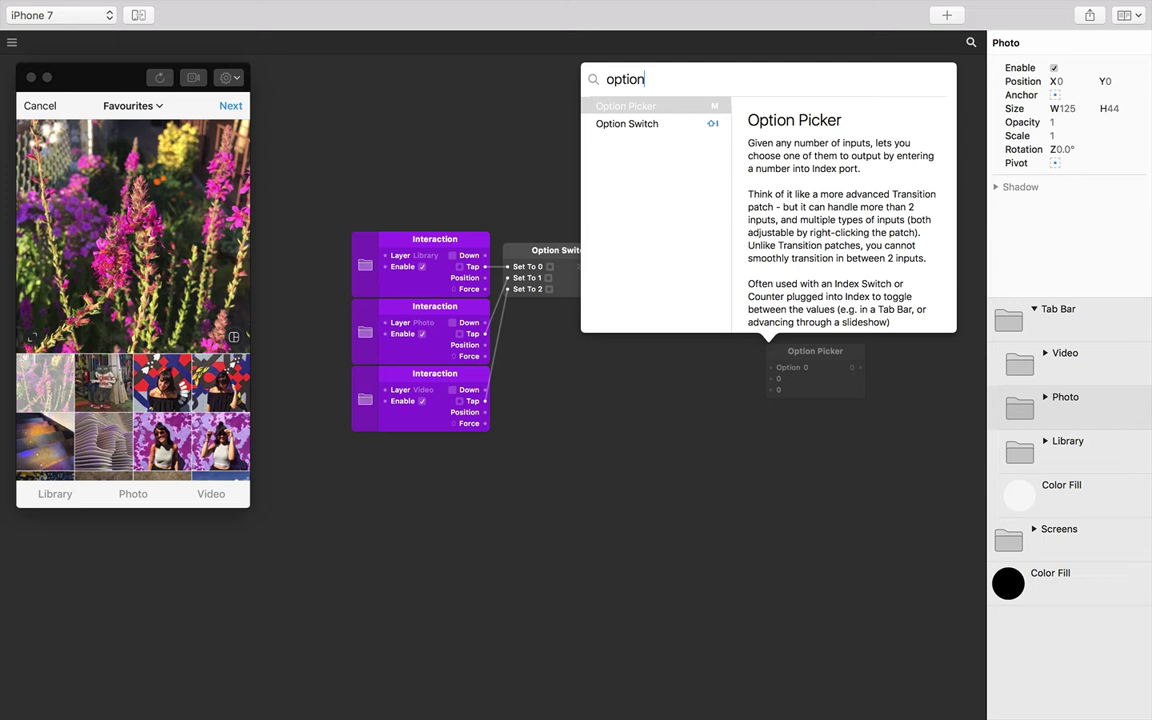
left_click_drag(775, 365, 655, 265)
left_click(620, 267)
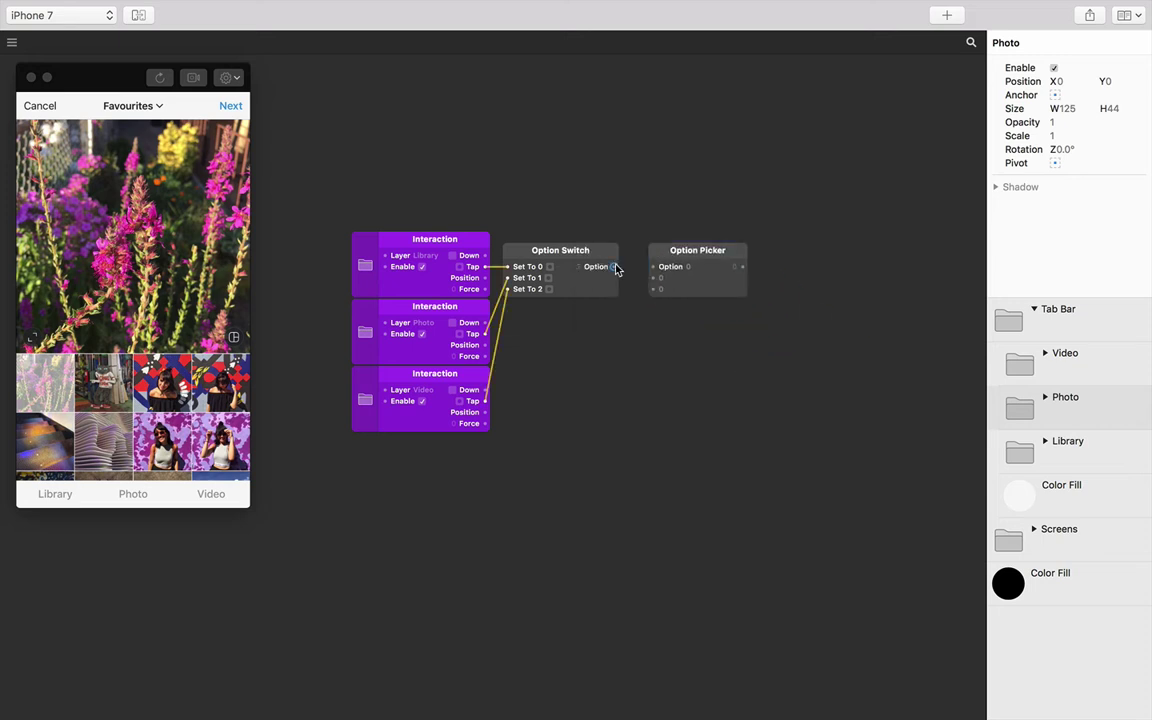
left_click_drag(623, 271, 650, 276)
key("ctrl")
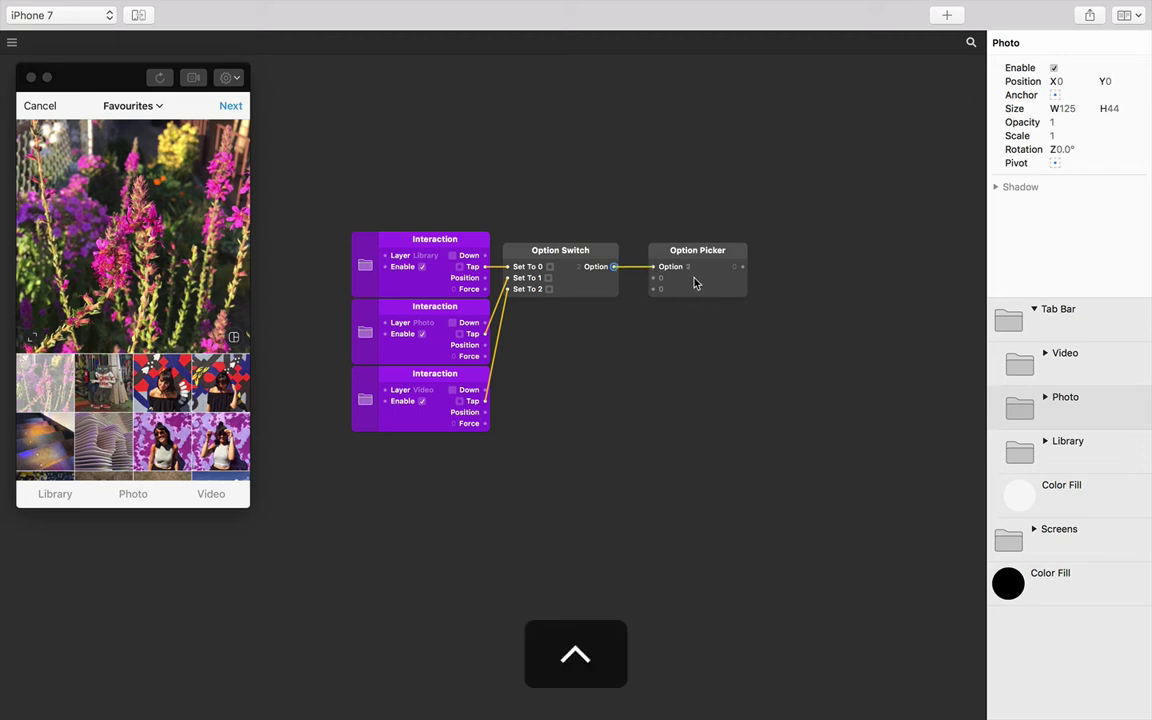
Step: Set the Option Picker's number of inputs to 3
left_click(695, 284, "ctrl")
mouse_move(720, 289)
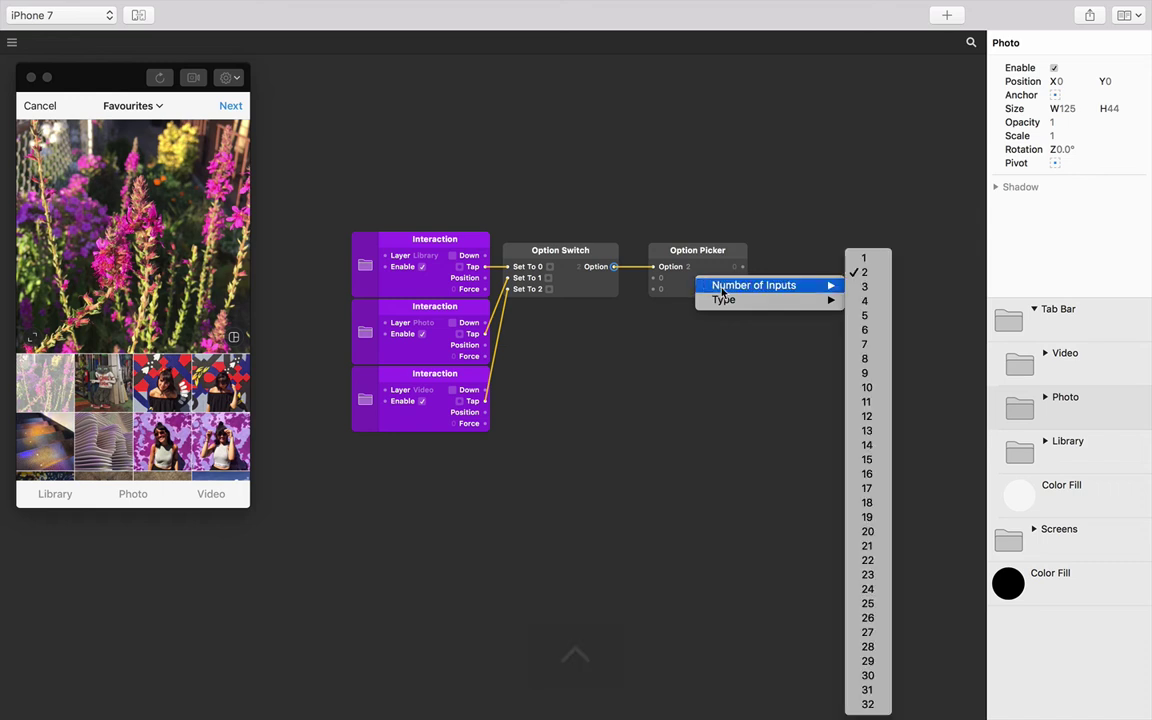
left_click(876, 287)
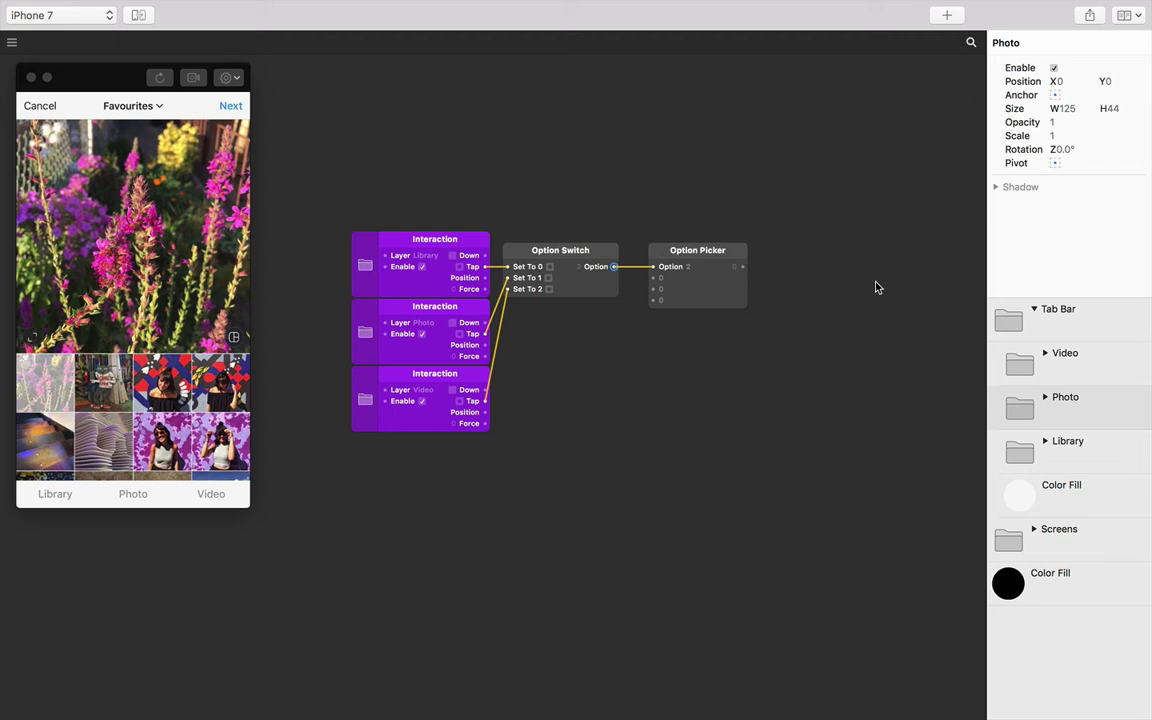
Step: Slide Screens toward the Photo screen and enter -375 as the Option Picker's second value
left_click(1000, 530)
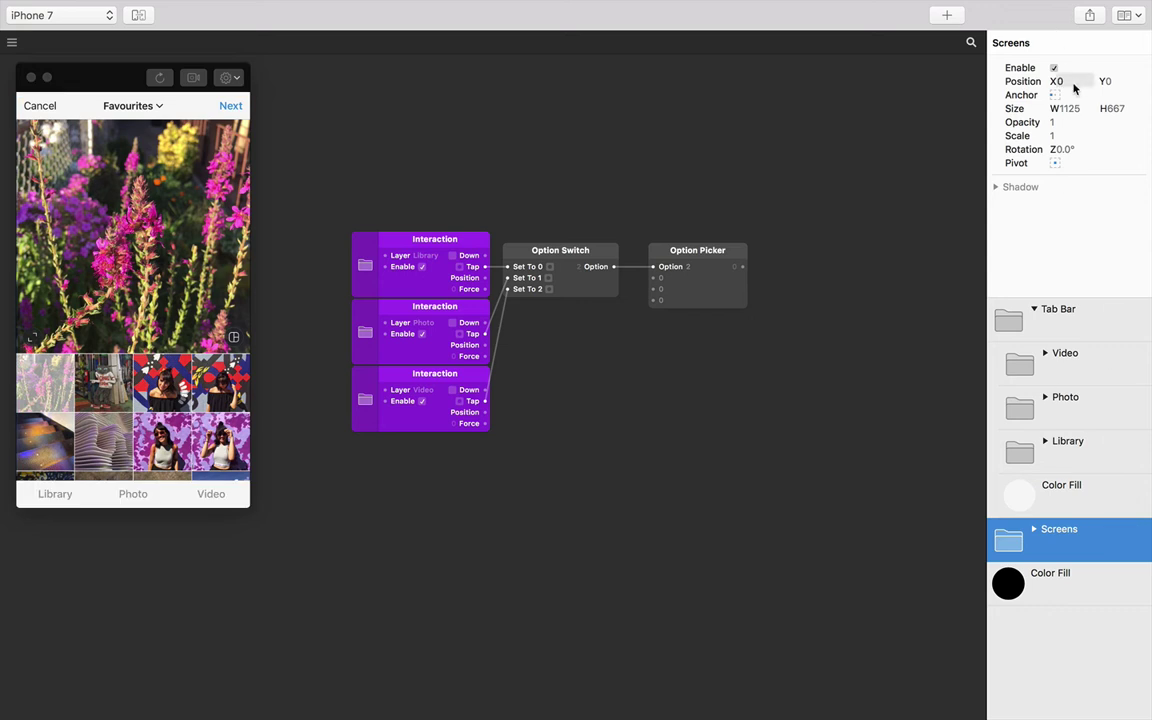
left_click_drag(1070, 84, 824, 74)
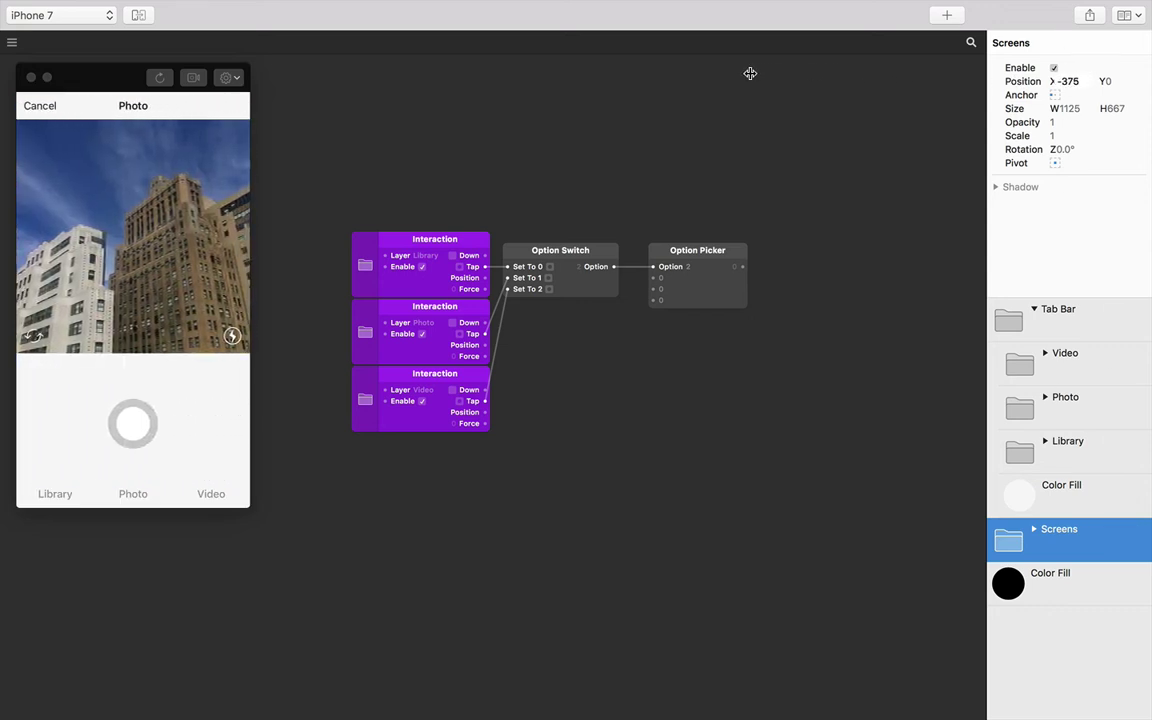
left_click(676, 292)
left_click(676, 292)
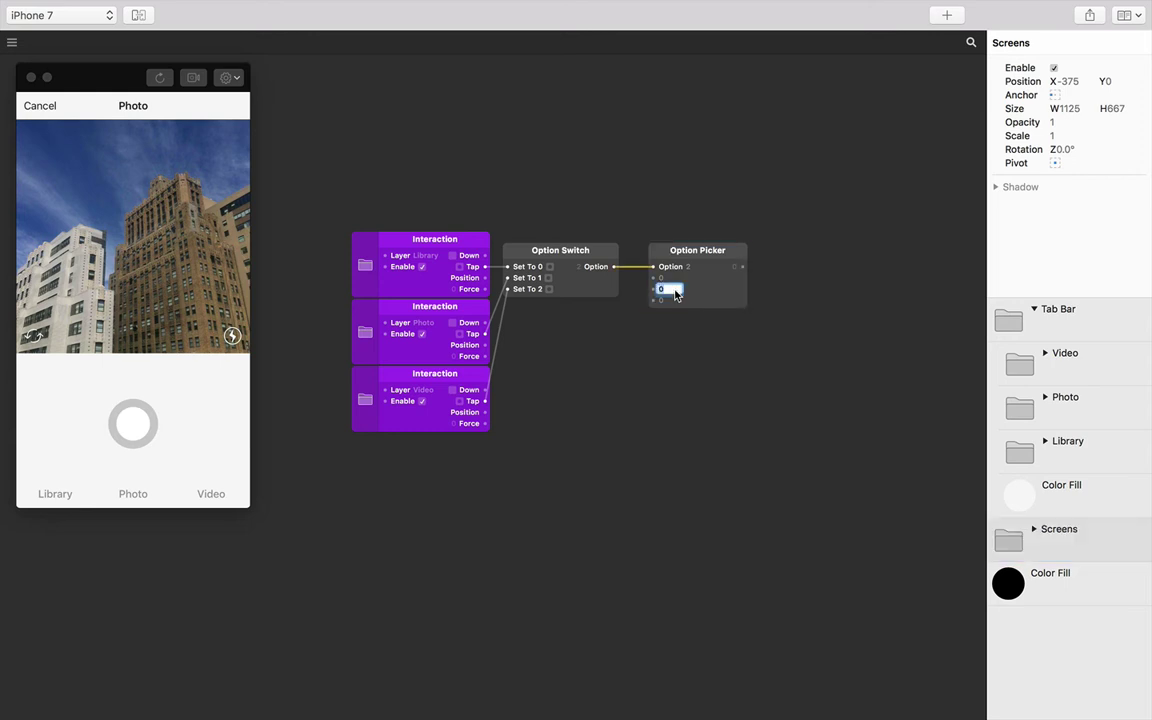
type("-375")
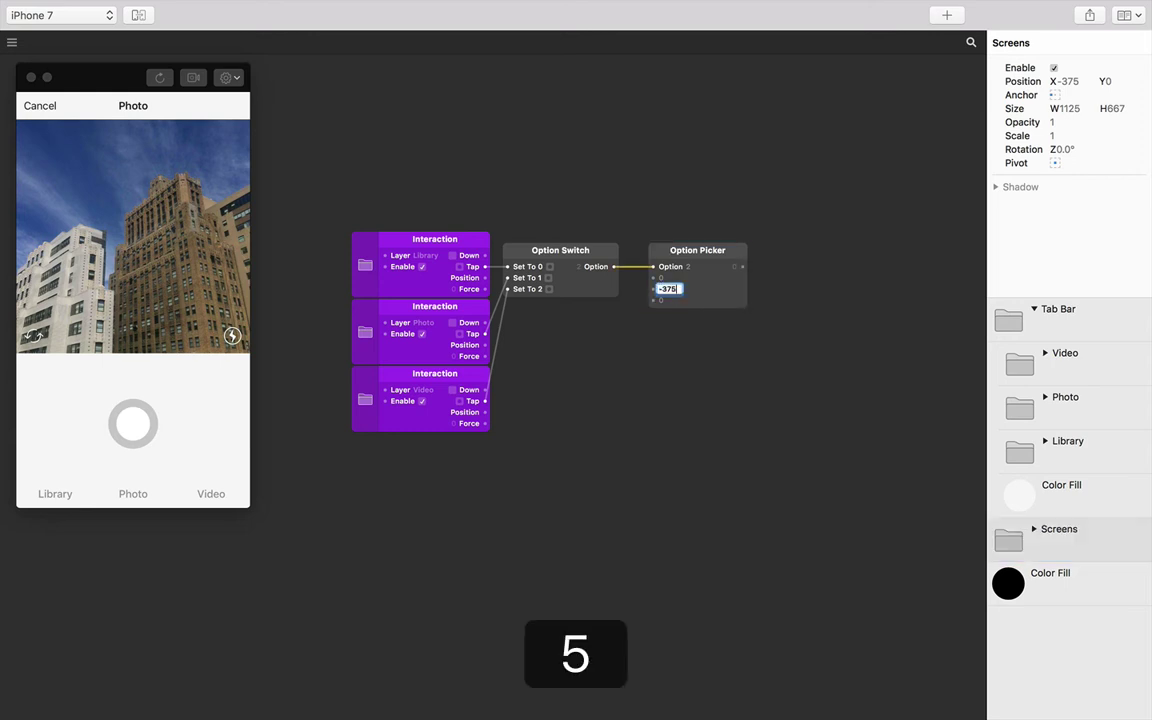
key("Return")
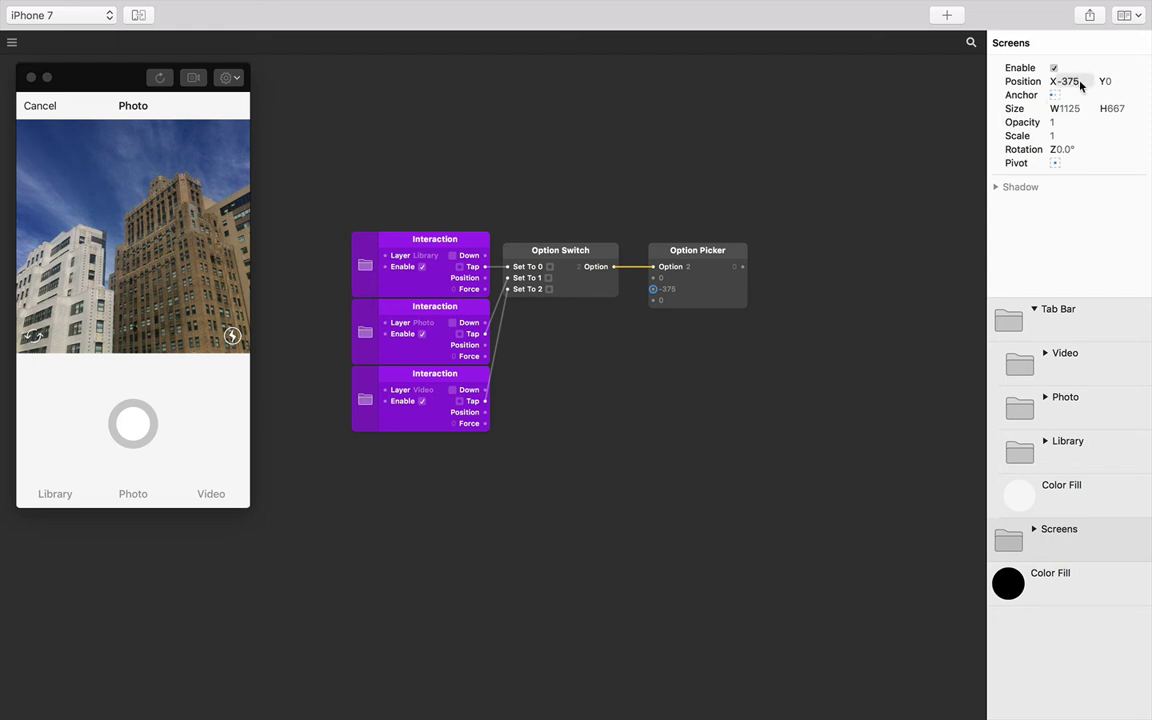
Step: Slide Screens to the Video screen and enter -750 as the third value
left_click_drag(1080, 86, 764, 98)
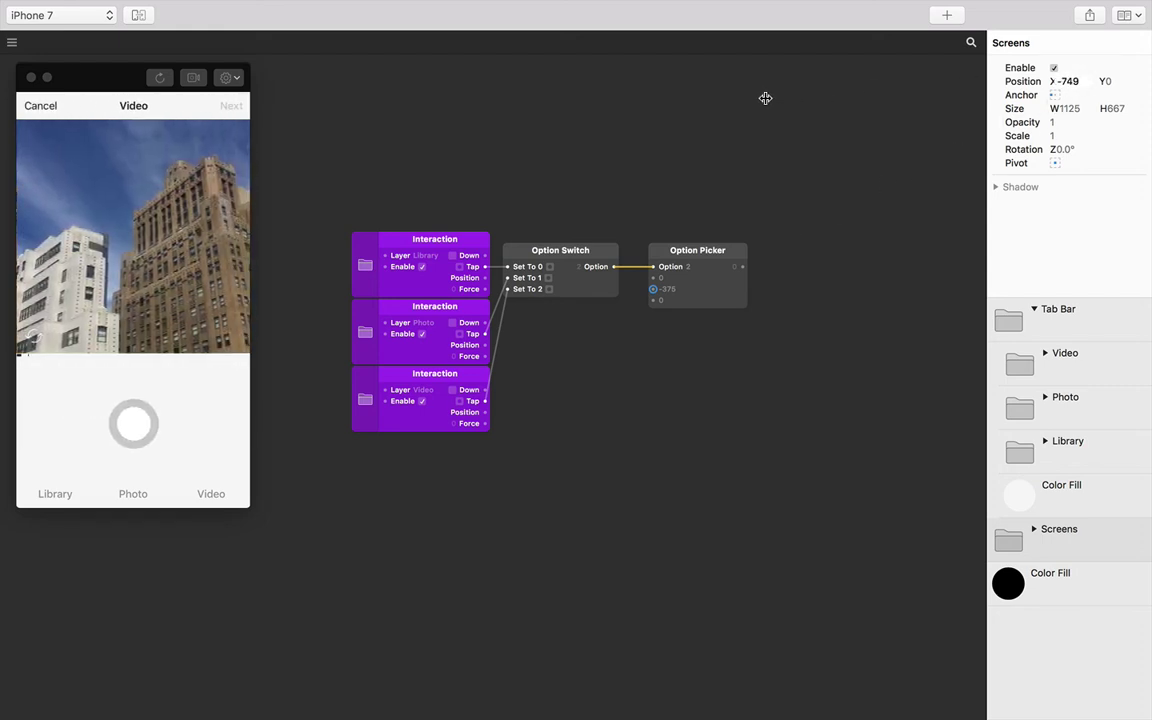
left_click(669, 301)
left_click(669, 301)
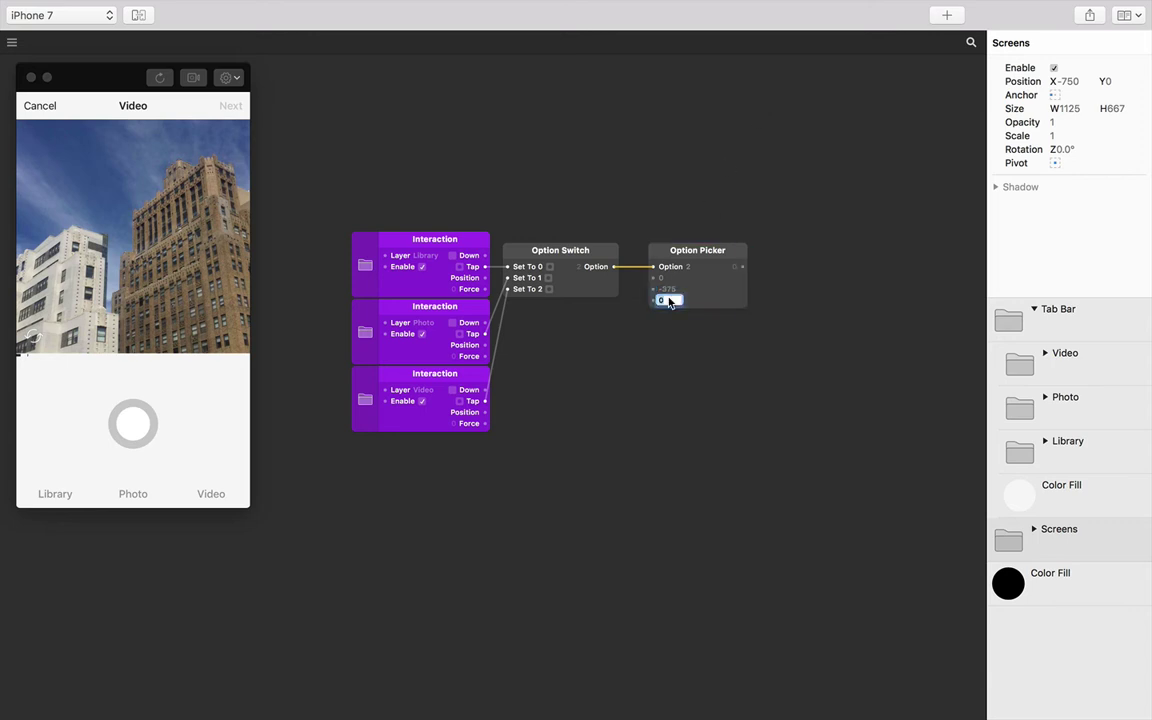
type("-70")
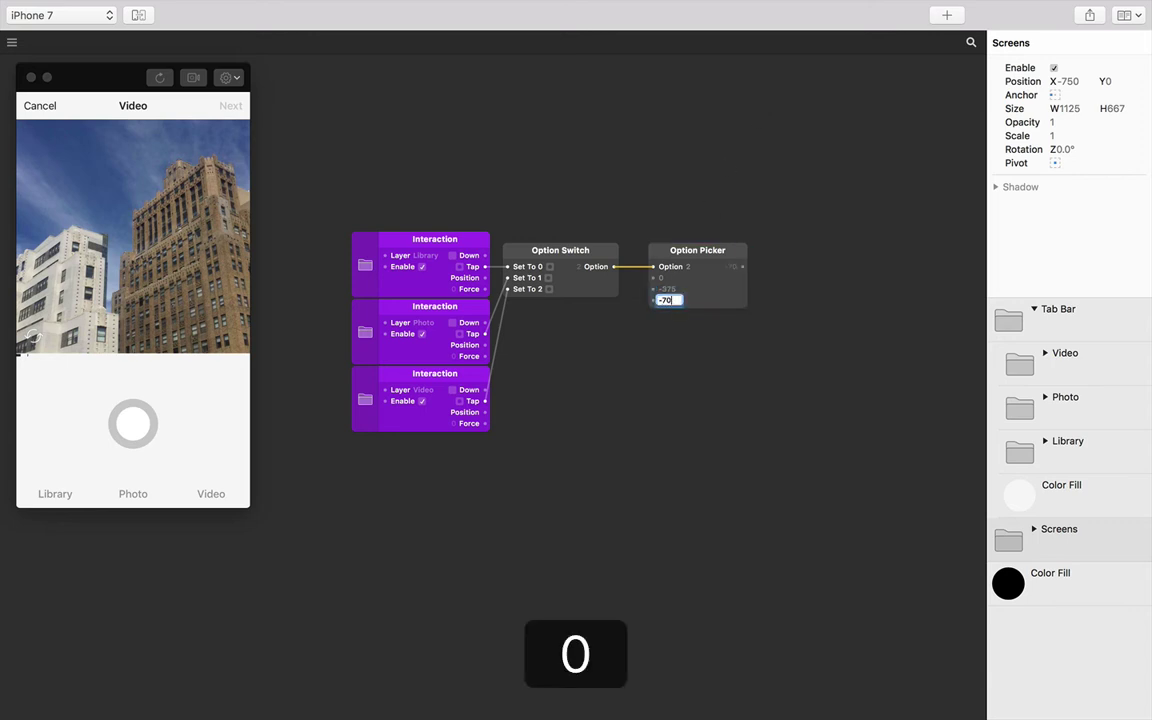
key("BackSpace")
type("50")
key("Return")
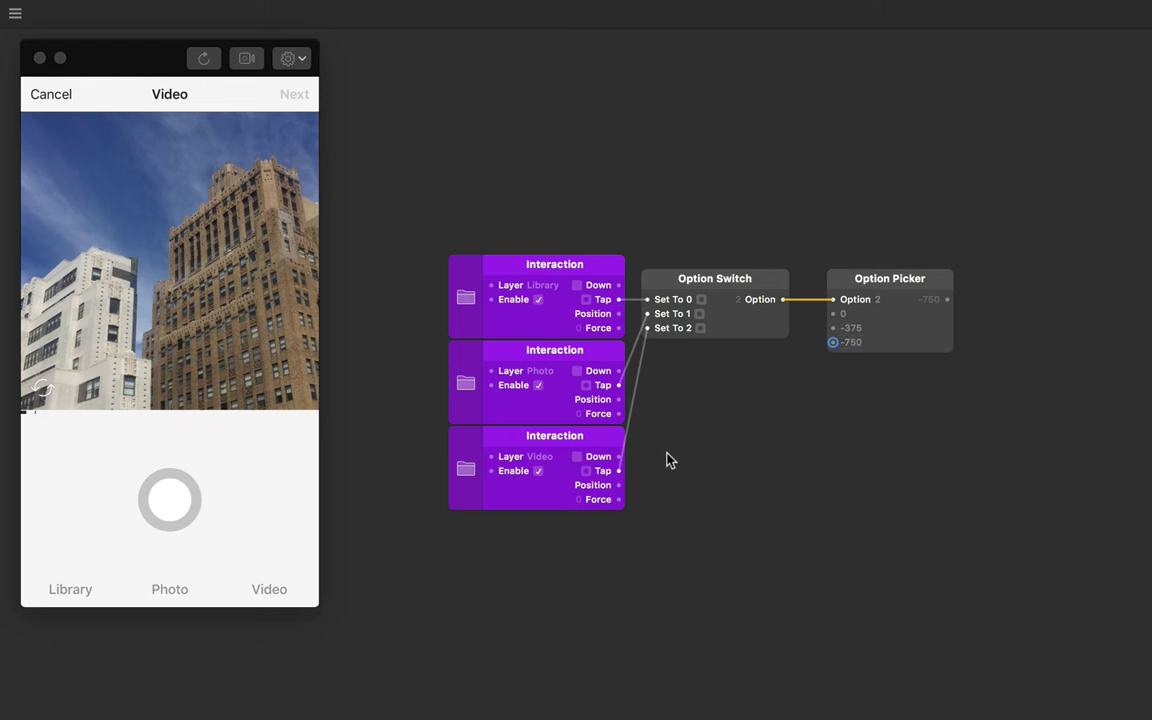
left_click(172, 589)
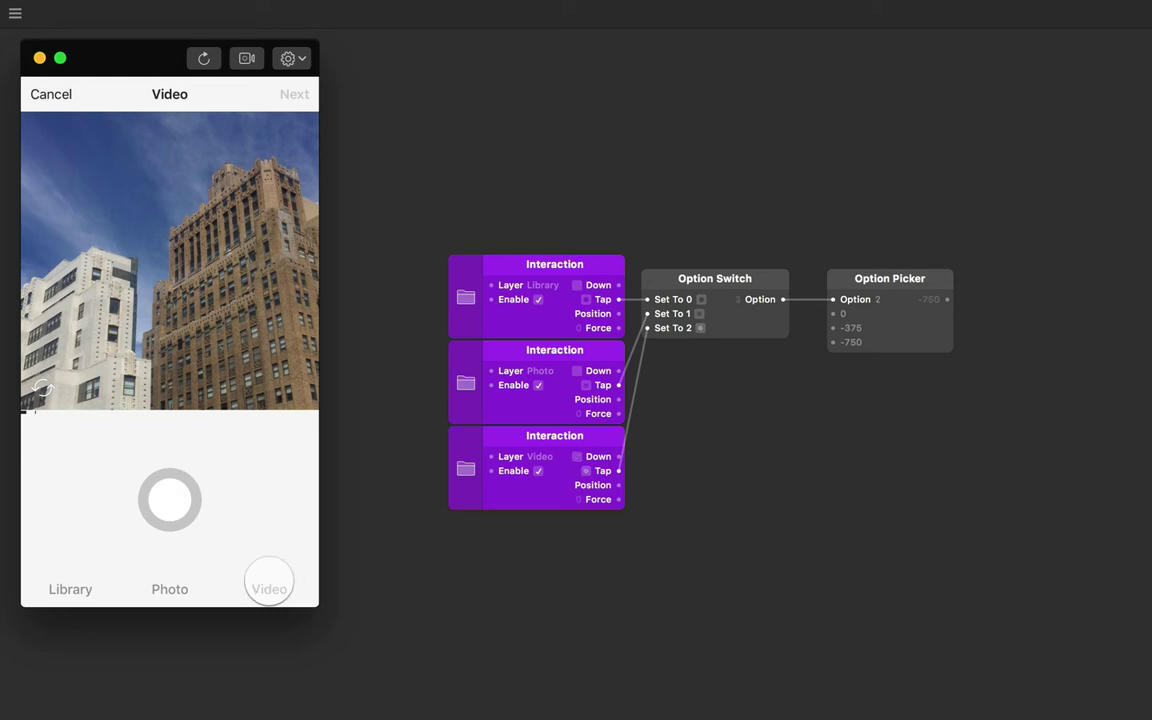
left_click(70, 590)
left_click(172, 587)
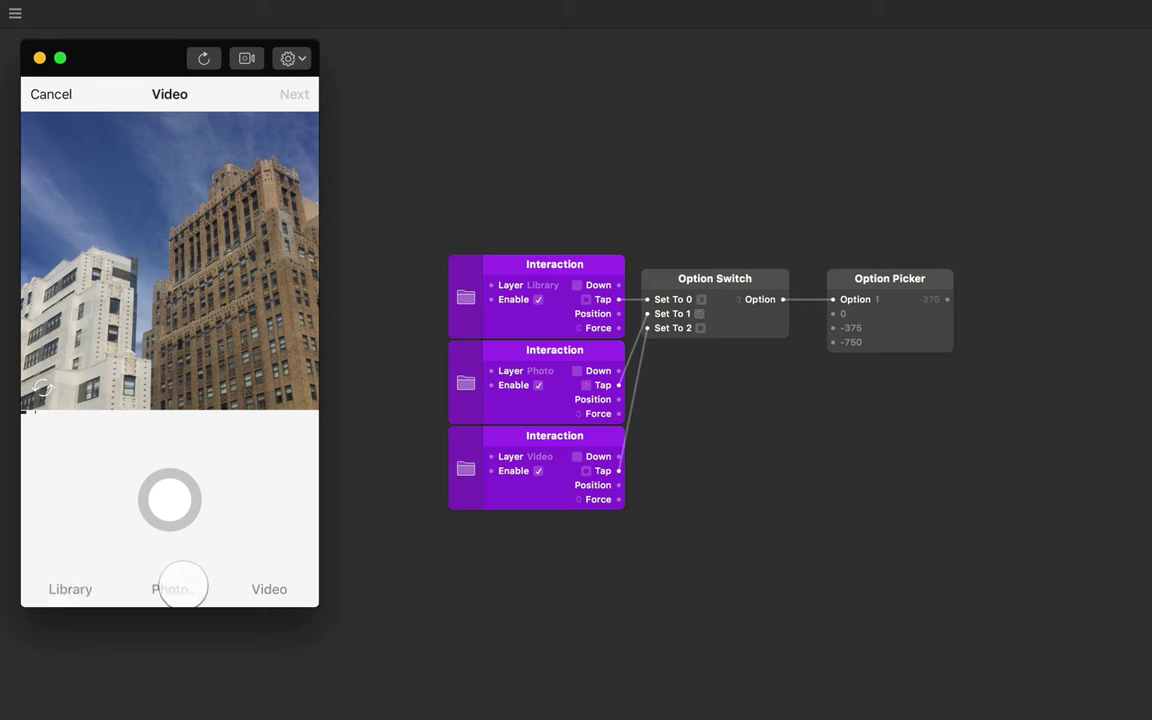
left_click(287, 584)
left_click(51, 586)
left_click(260, 578)
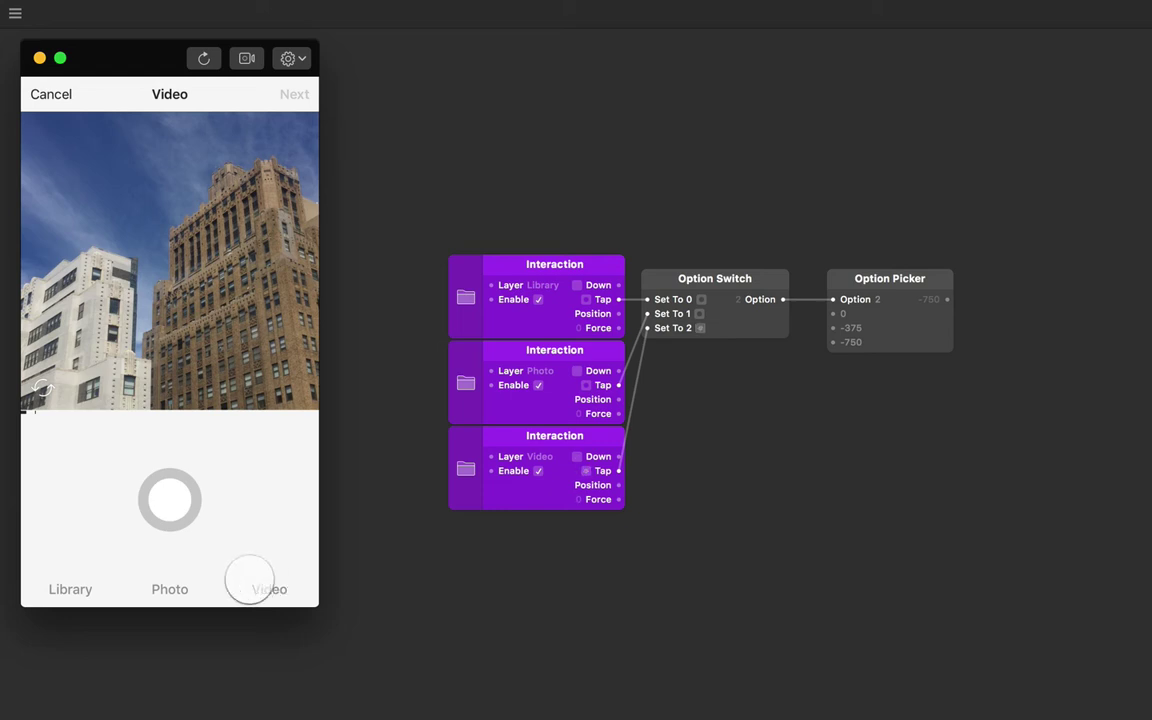
left_click(165, 586)
left_click(72, 581)
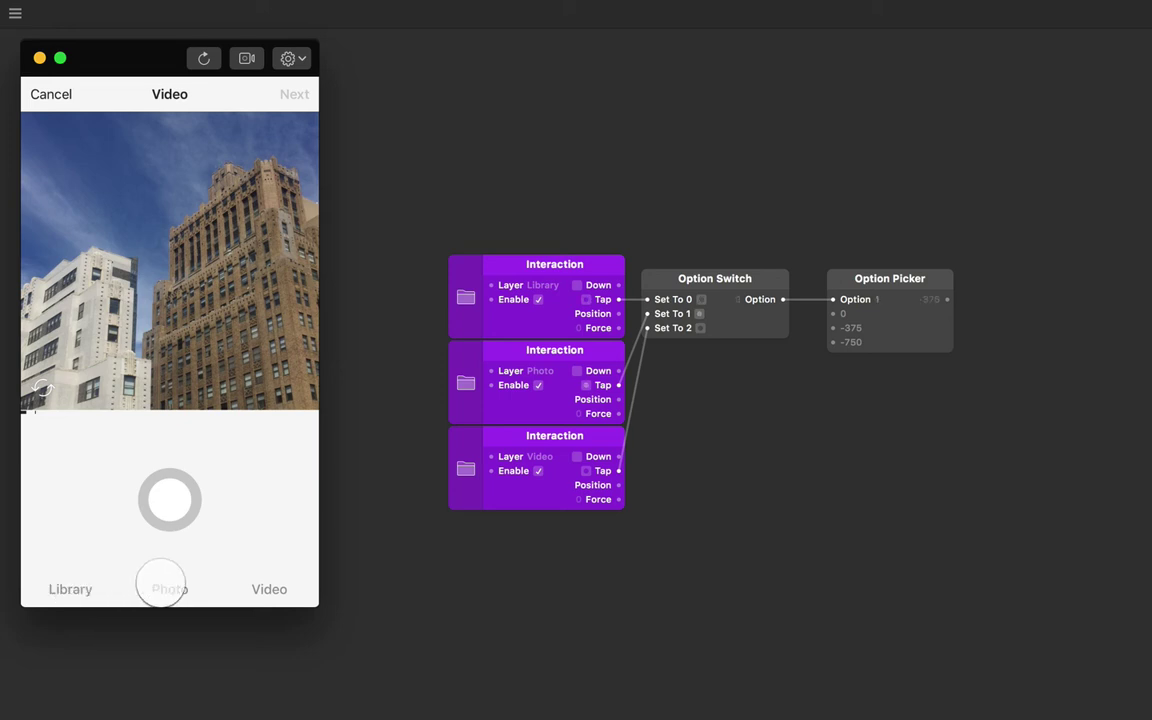
left_click(168, 584)
left_click(84, 578)
left_click(170, 586)
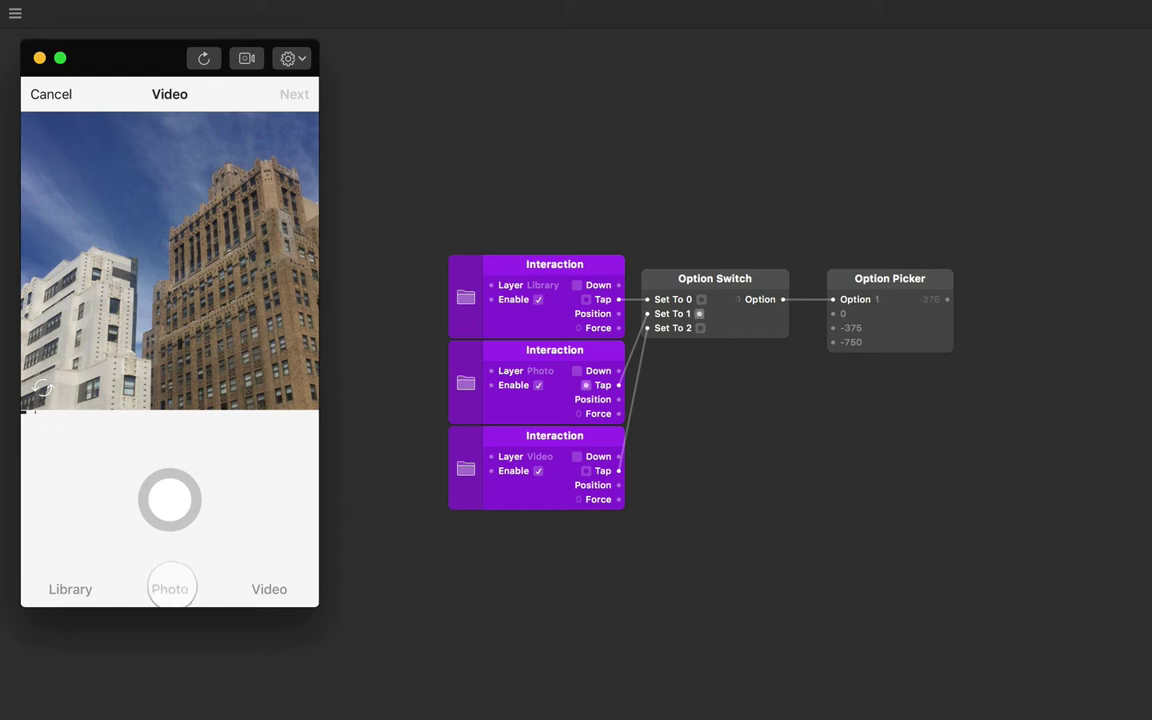
left_click(701, 315)
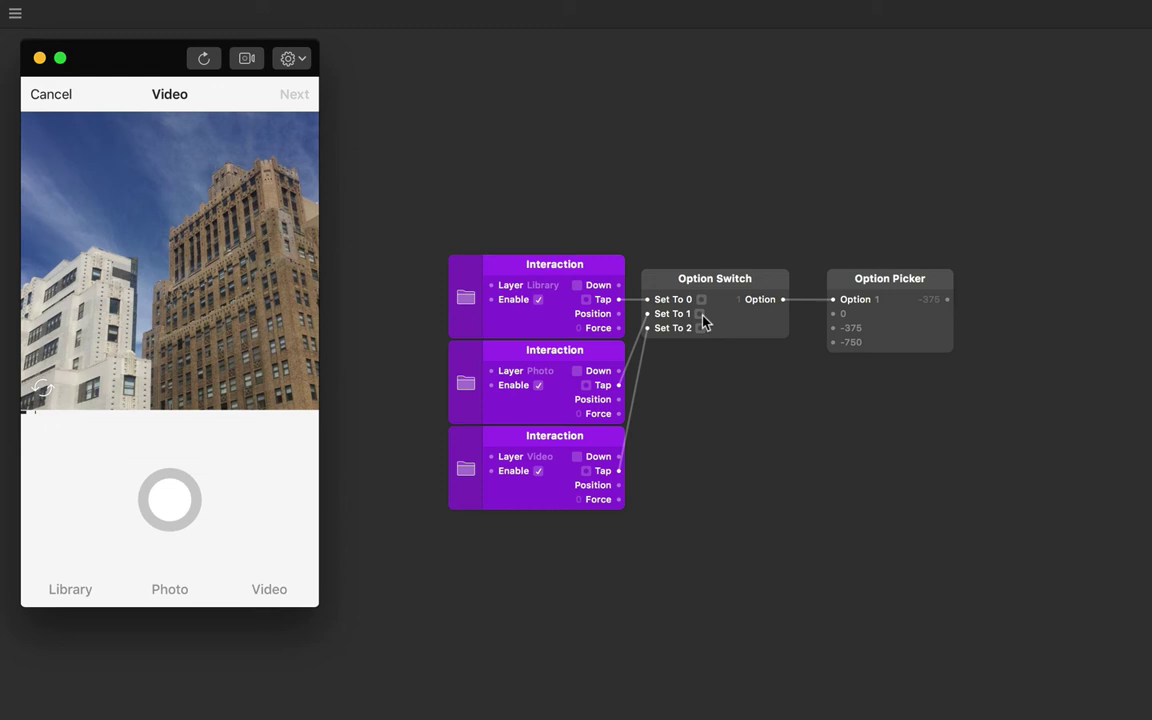
left_click(893, 318)
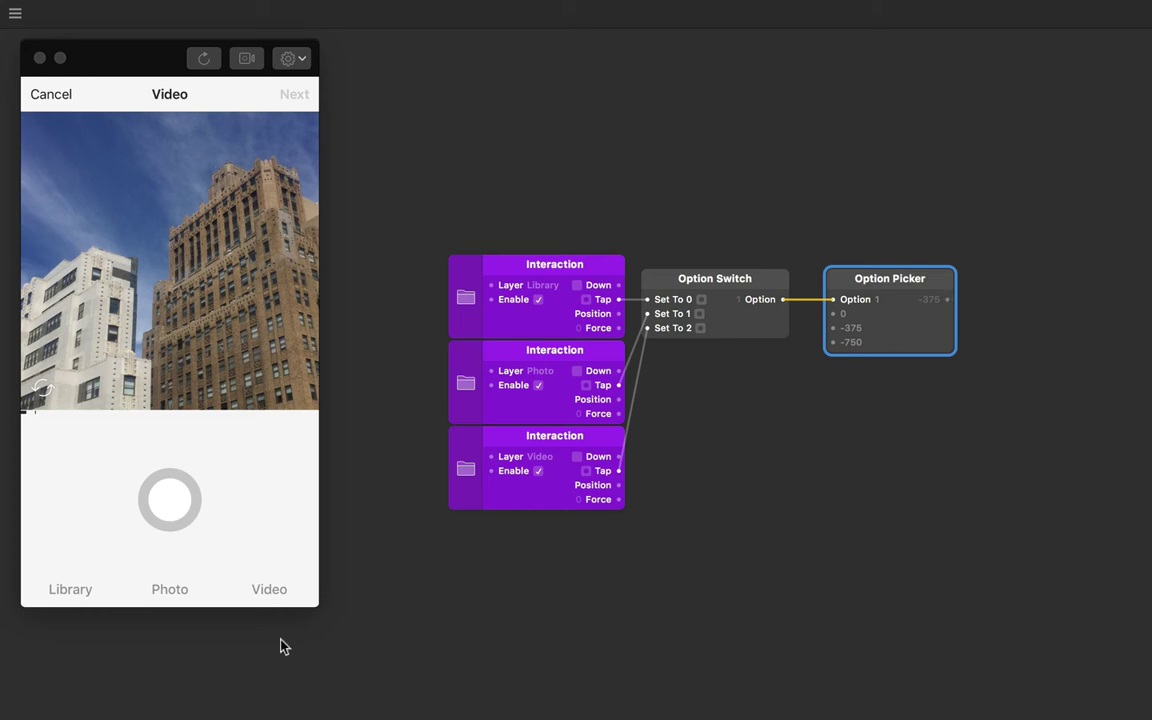
left_click(264, 588)
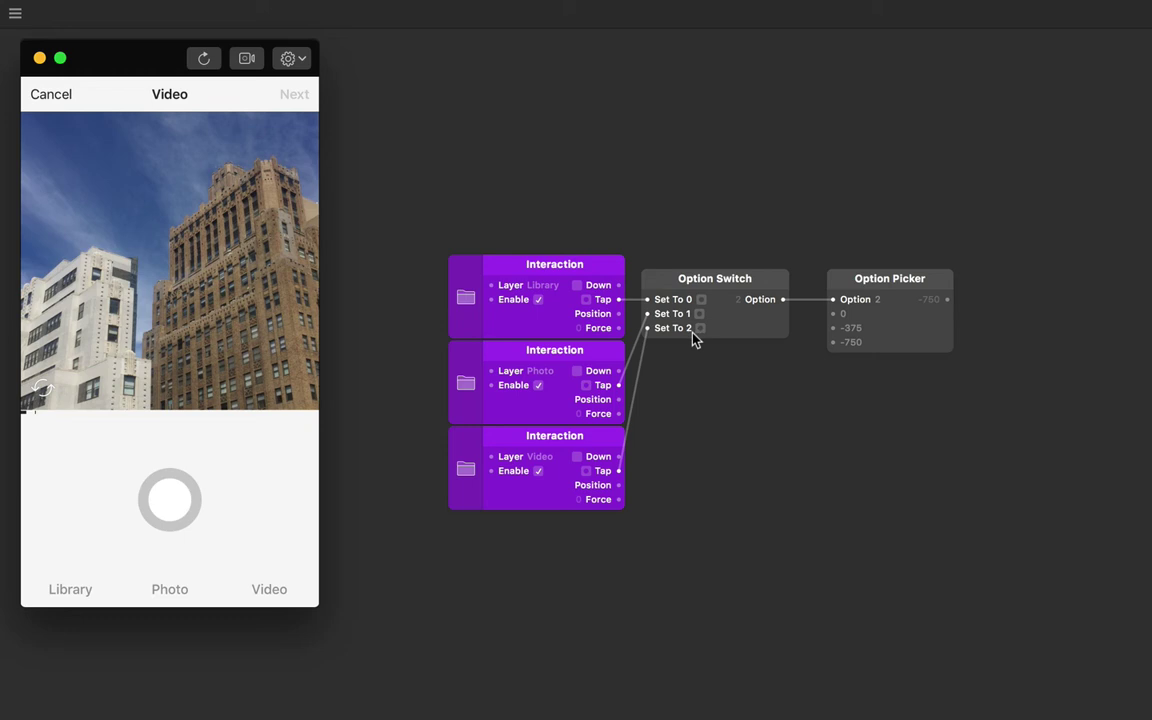
left_click(848, 326)
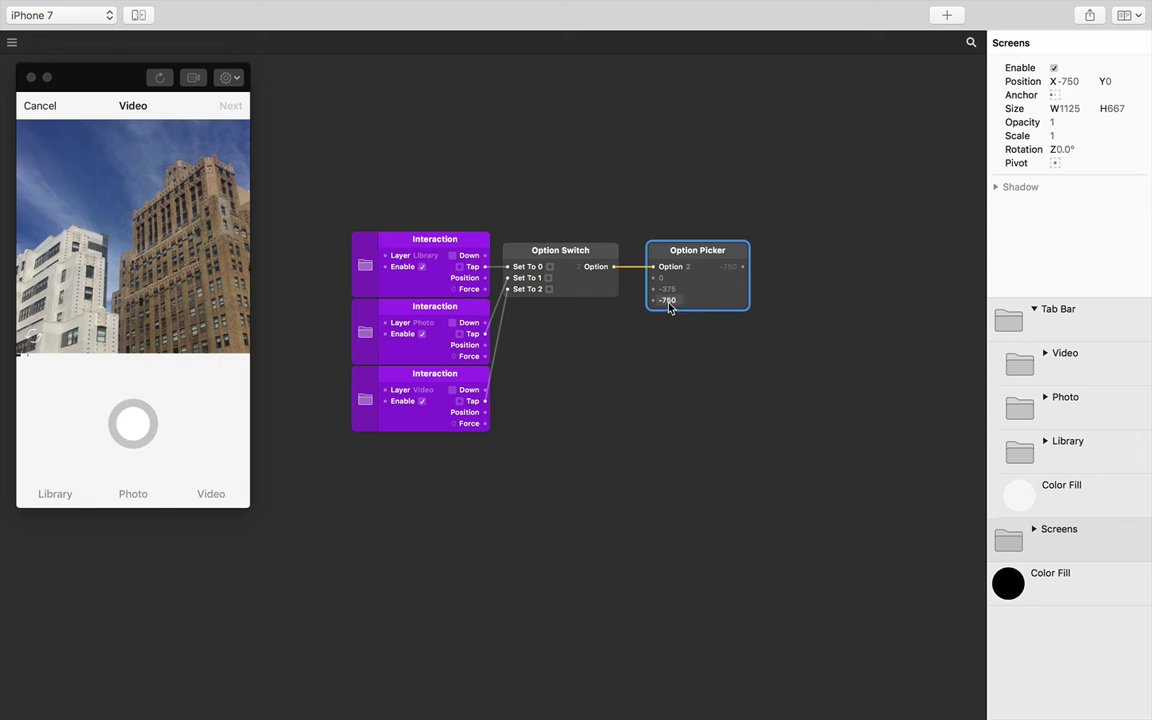
Step: Wire the Option Picker output into Screens' Position X and test the Library, Photo and Video tabs
left_click(744, 269)
left_click_drag(744, 269, 1078, 86)
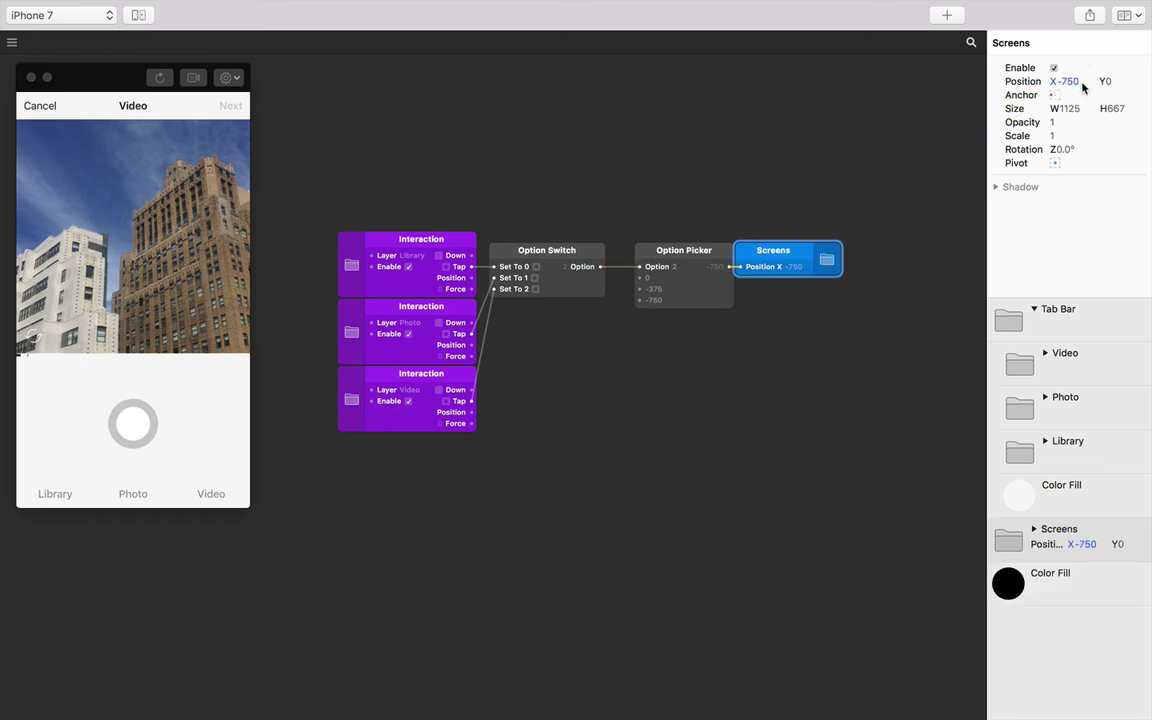
left_click(62, 492)
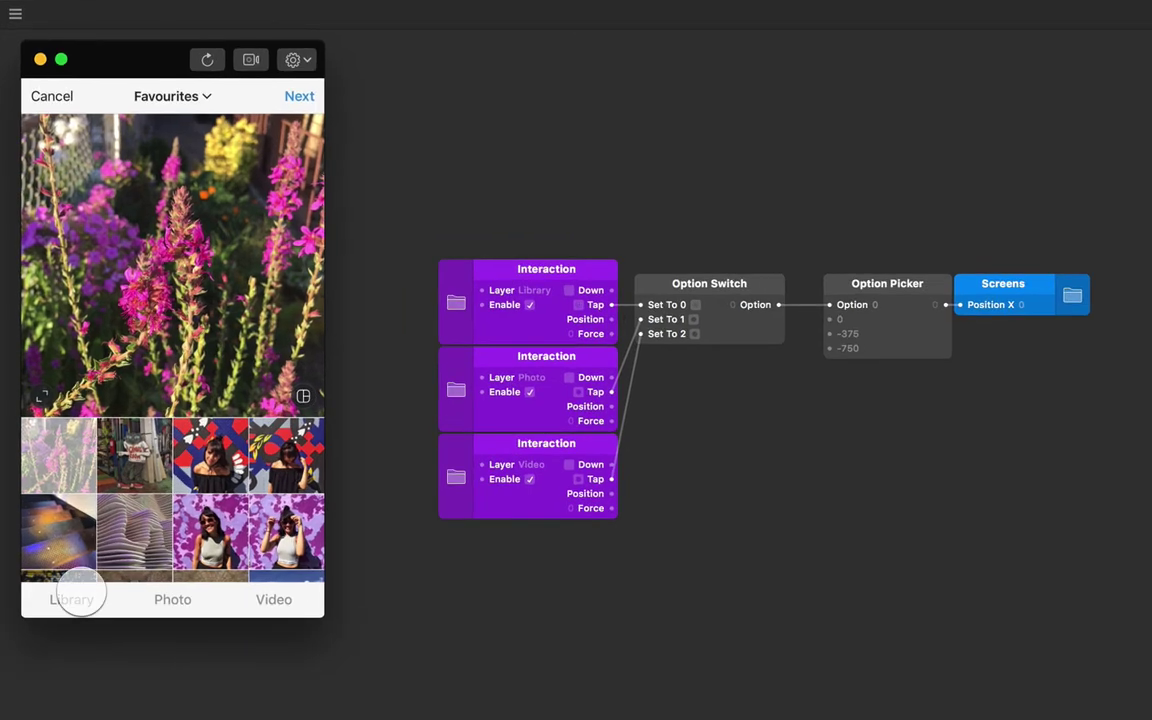
left_click(172, 595)
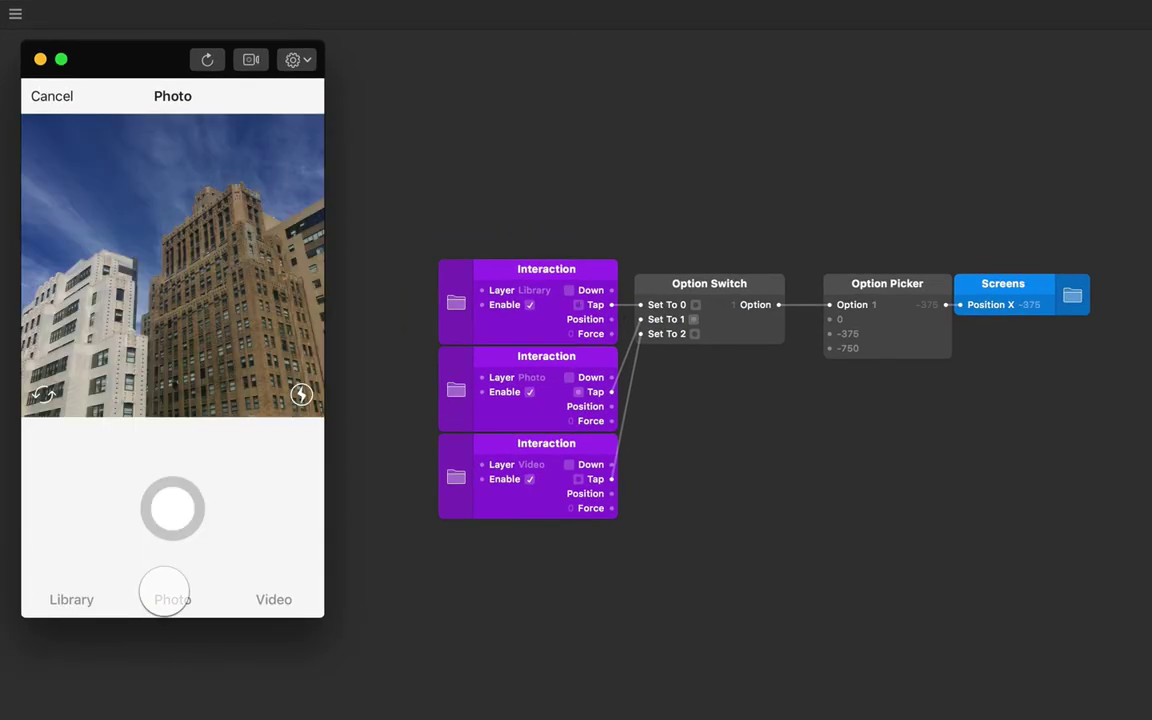
left_click(290, 596)
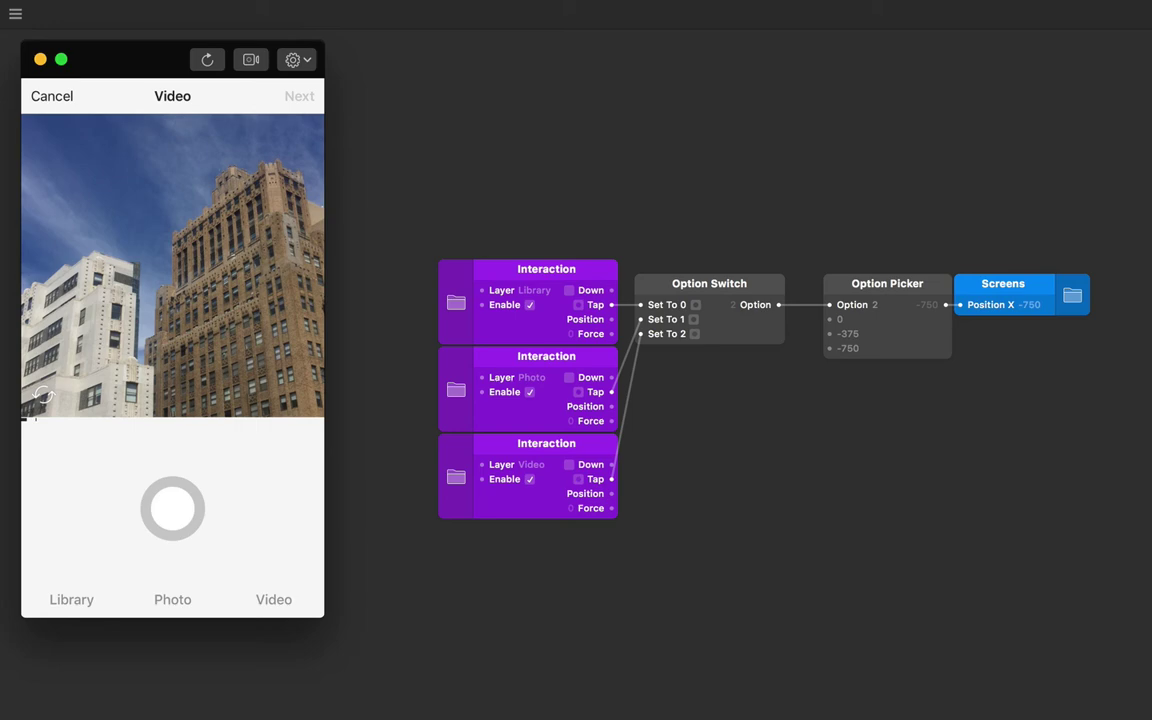
Step: Switch back and forth between the Library, Photo and Video tabs, ending on Library
left_click(183, 590)
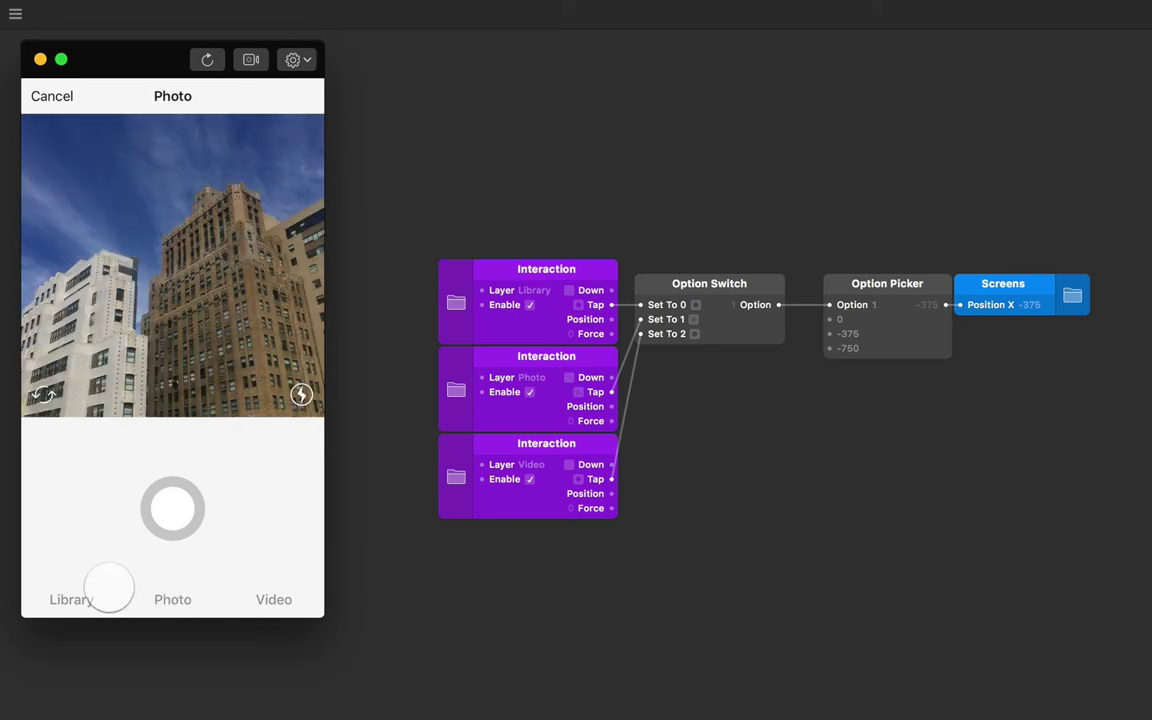
left_click(83, 590)
left_click(162, 593)
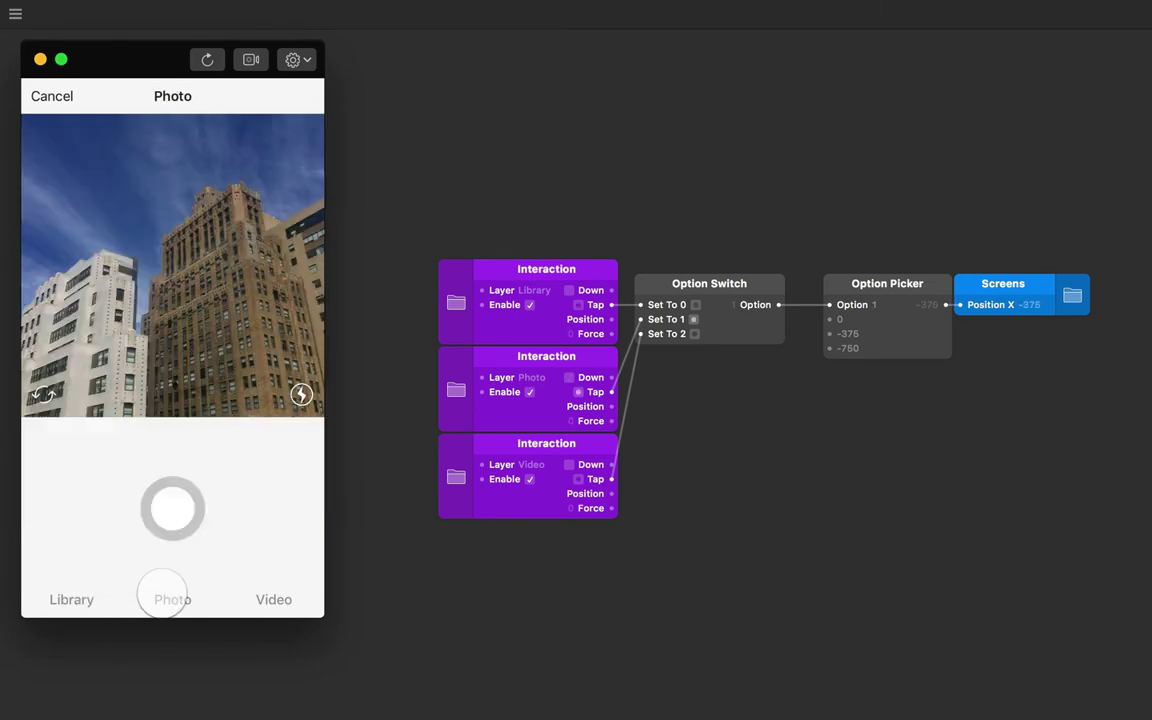
left_click(255, 597)
left_click(165, 597)
left_click(85, 599)
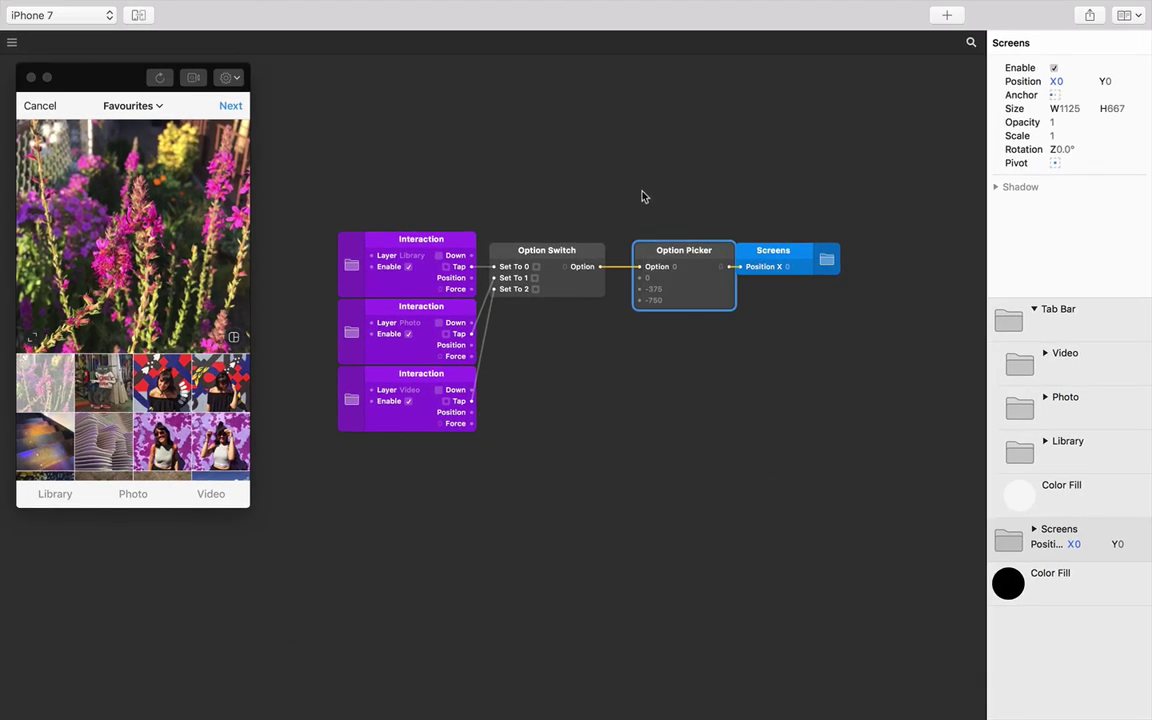
Step: Add a Pop Animation patch via 'ani', place it above the graph and move Screens right
left_click_drag(668, 253, 638, 254)
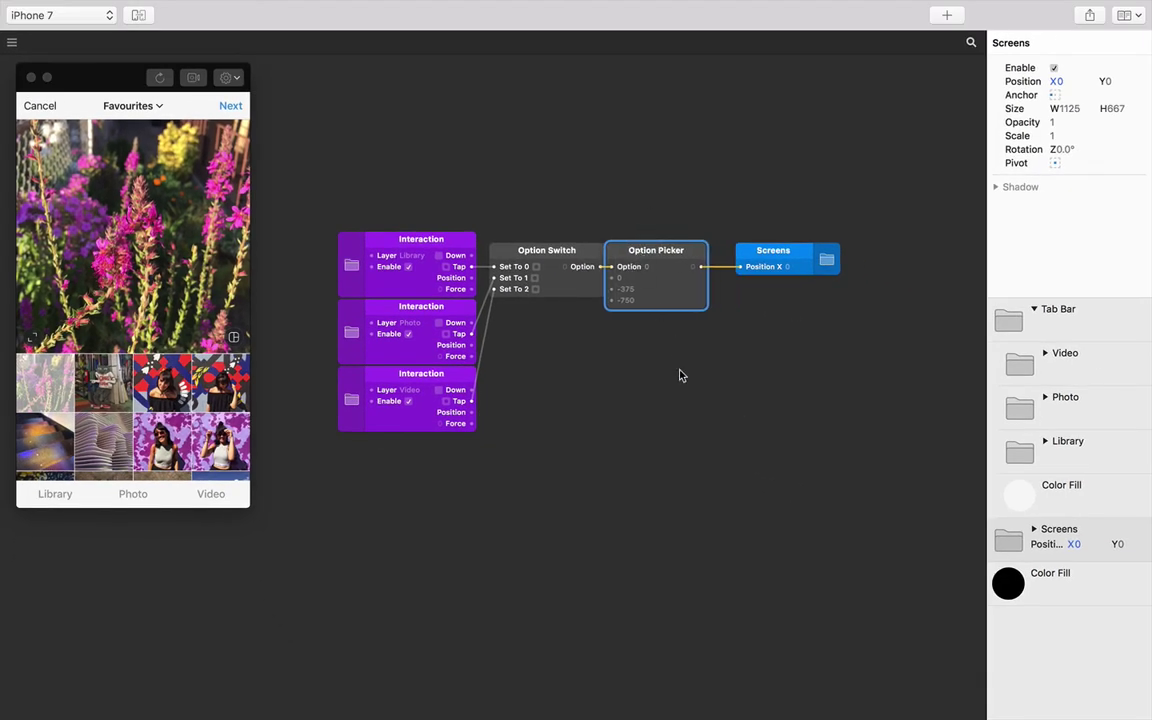
double_click(656, 411)
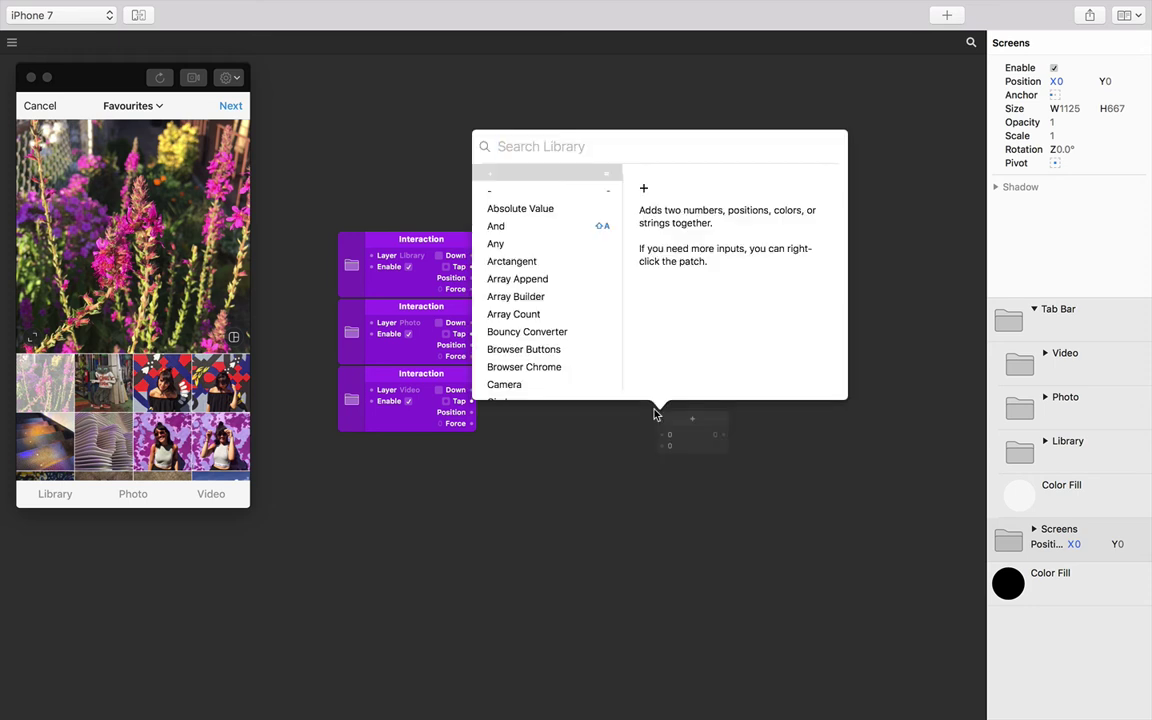
type("ani")
key("Return")
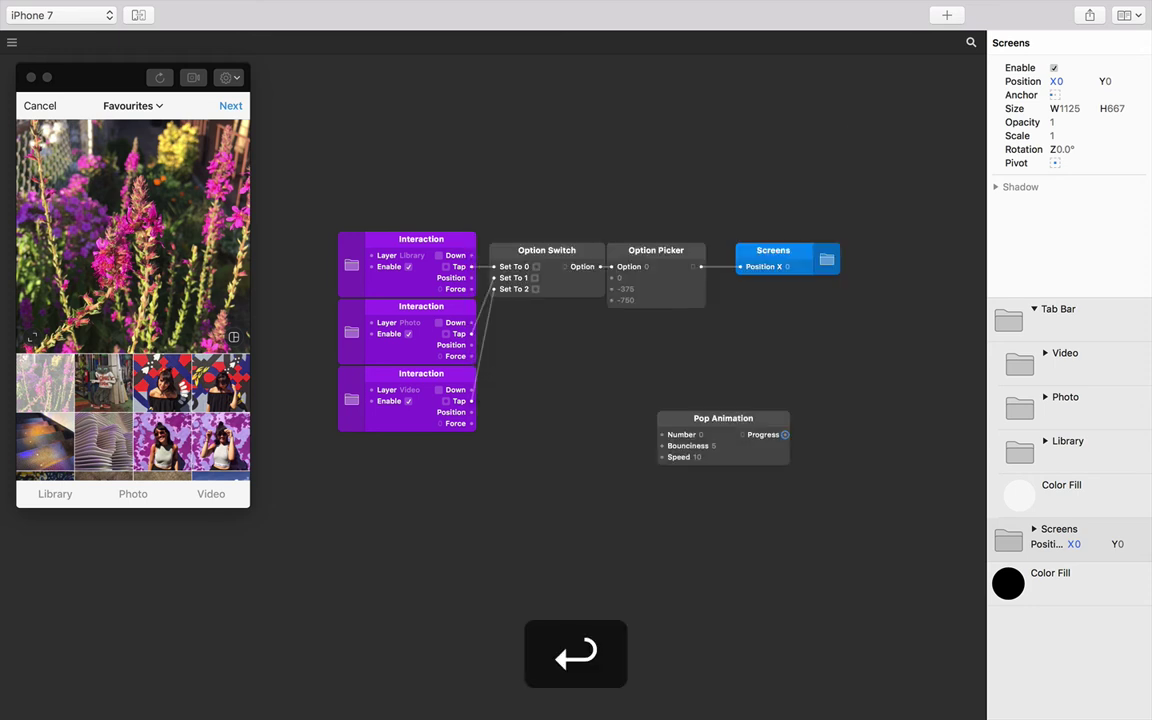
left_click_drag(725, 432, 757, 172)
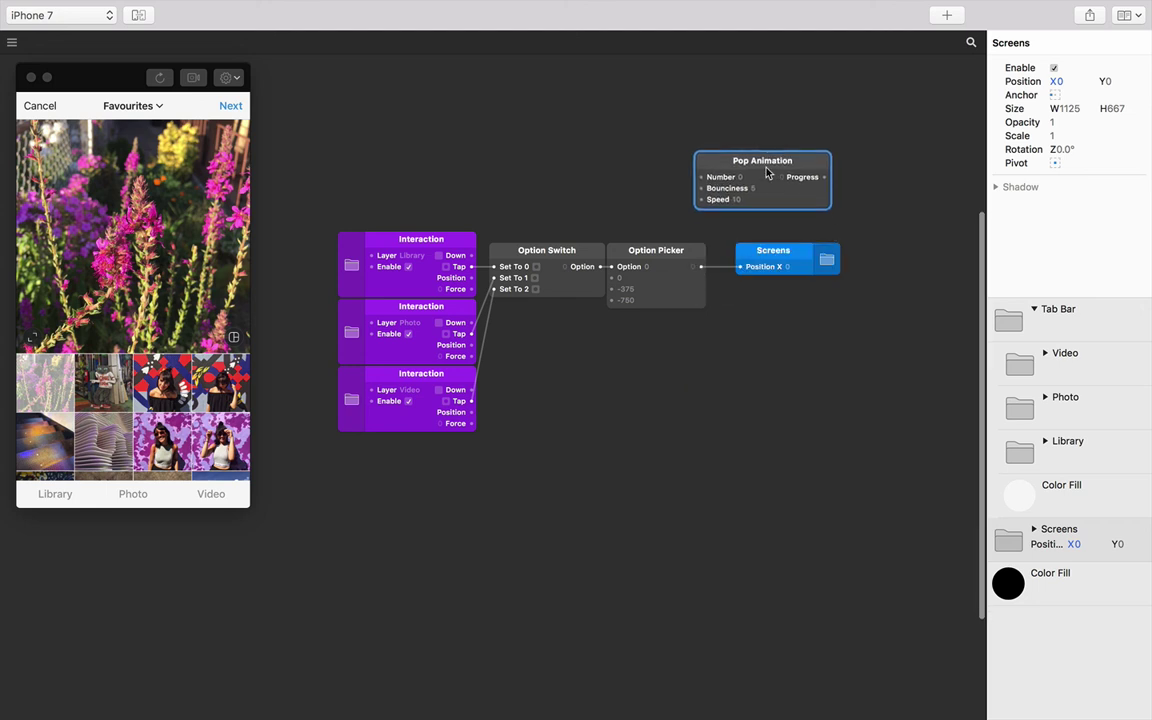
left_click_drag(760, 254, 865, 254)
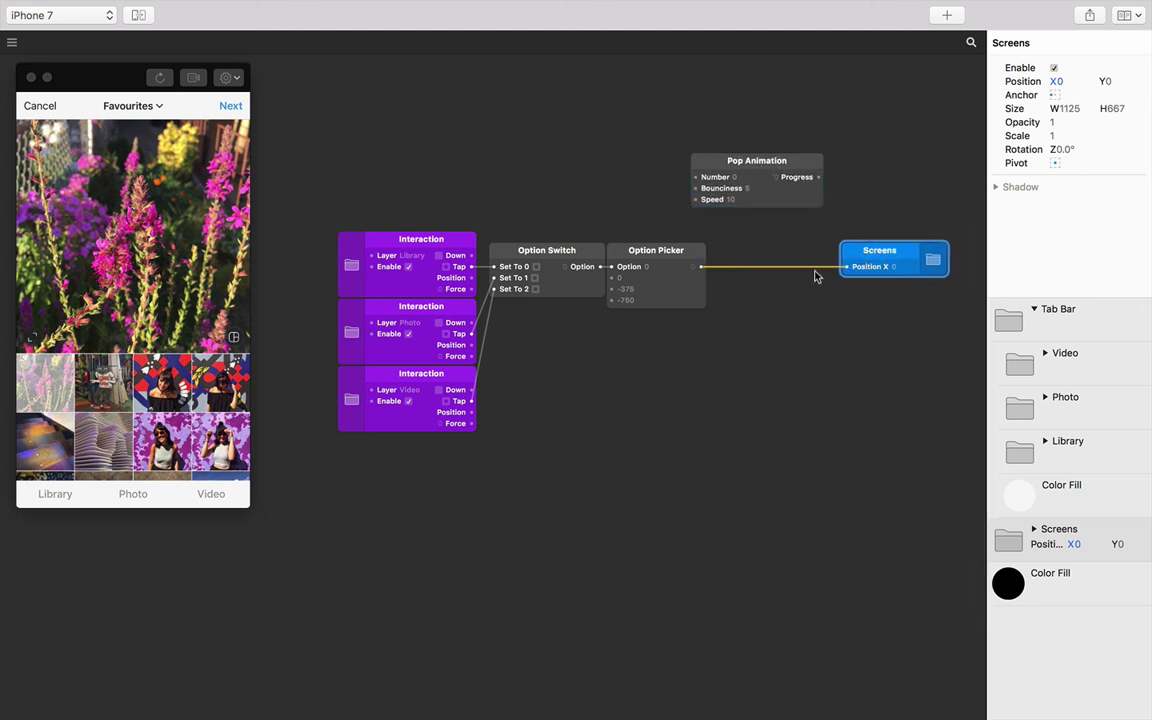
left_click_drag(640, 500, 349, 253)
Step: Set the Pop Animation's Bounciness to 0 and Speed to 20
left_click(633, 371)
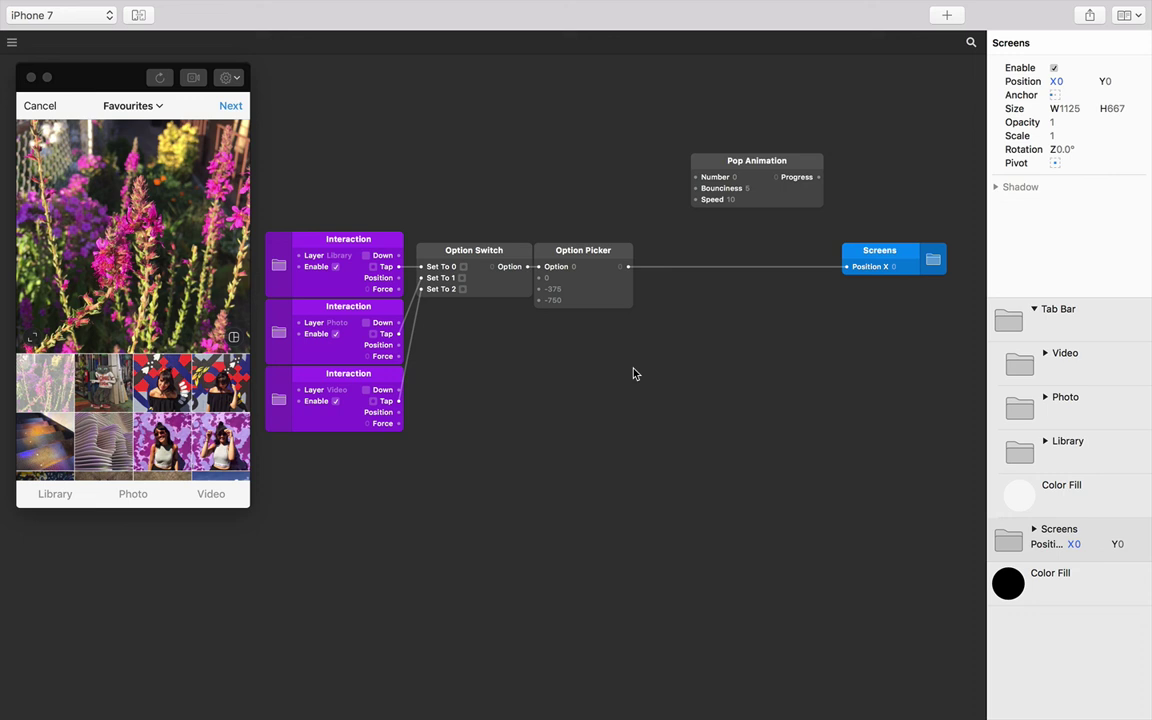
left_click(750, 189)
type("0")
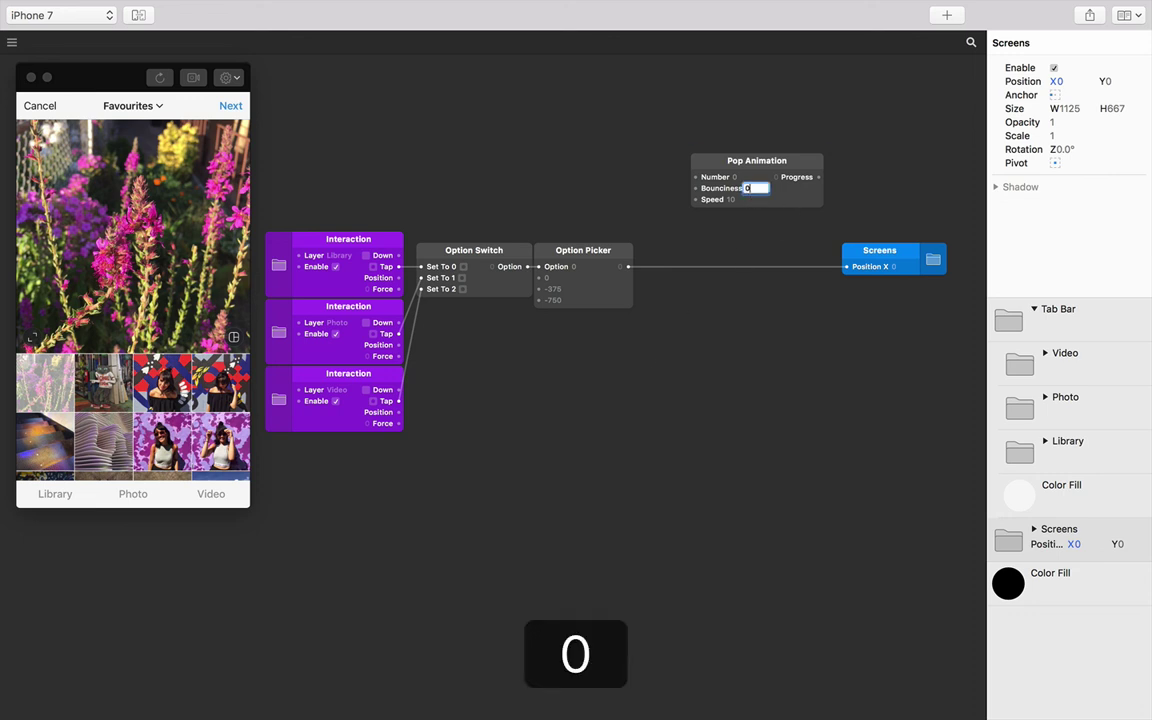
key("Tab")
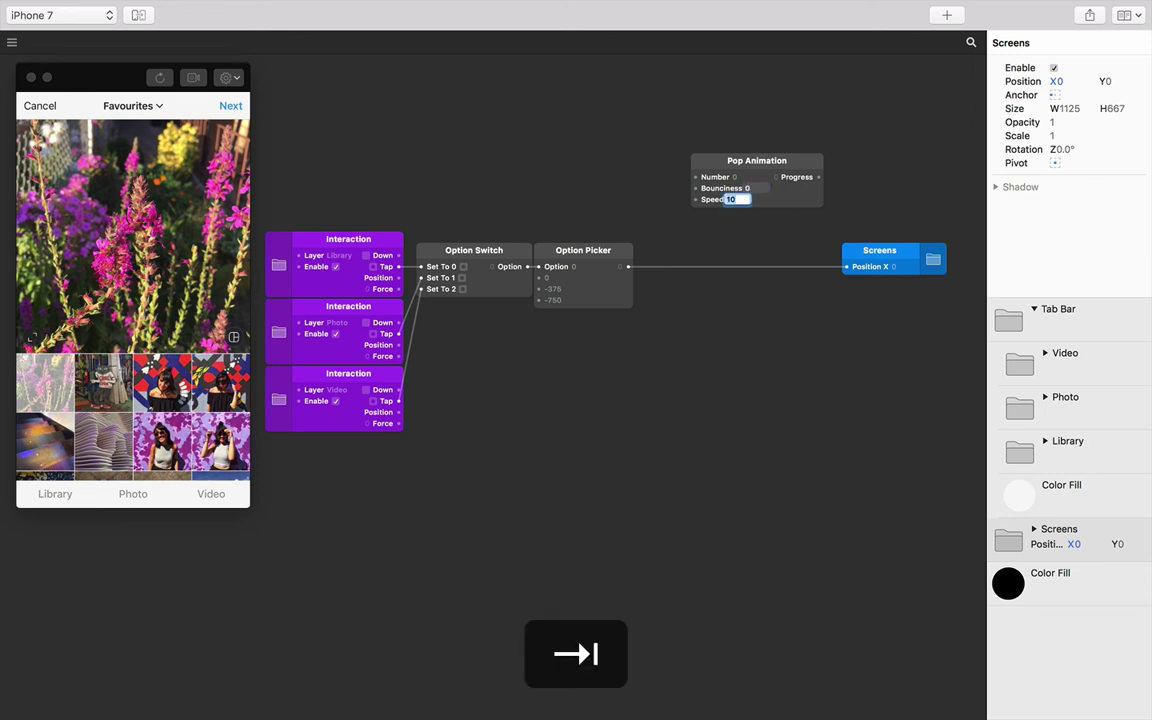
type("20")
key("Return")
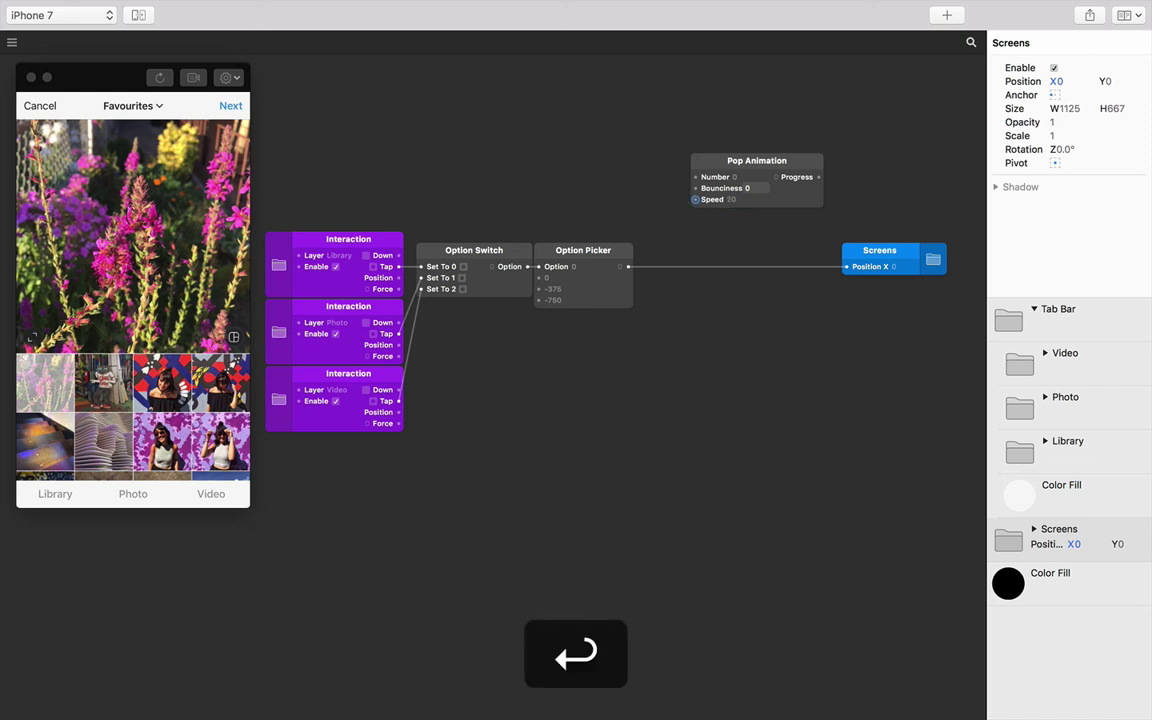
Step: Wire Option Picker into Pop Animation's Number and its Progress into Screens' Position X
left_click_drag(725, 157, 702, 290)
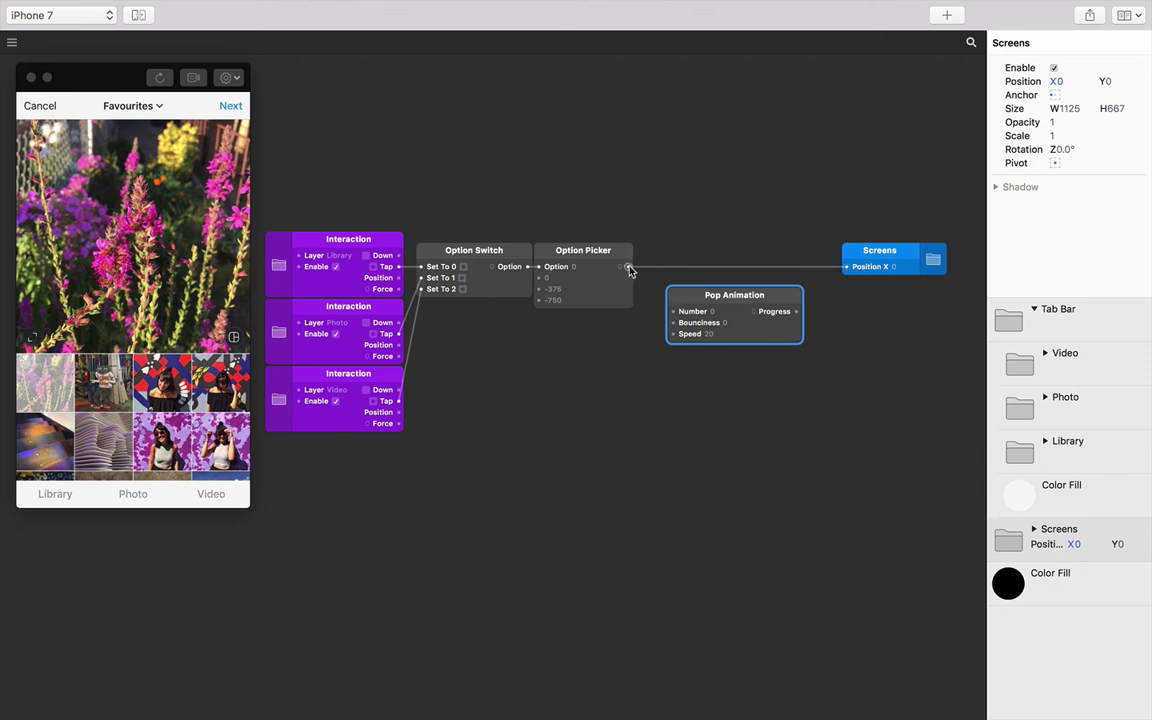
left_click_drag(628, 268, 673, 312)
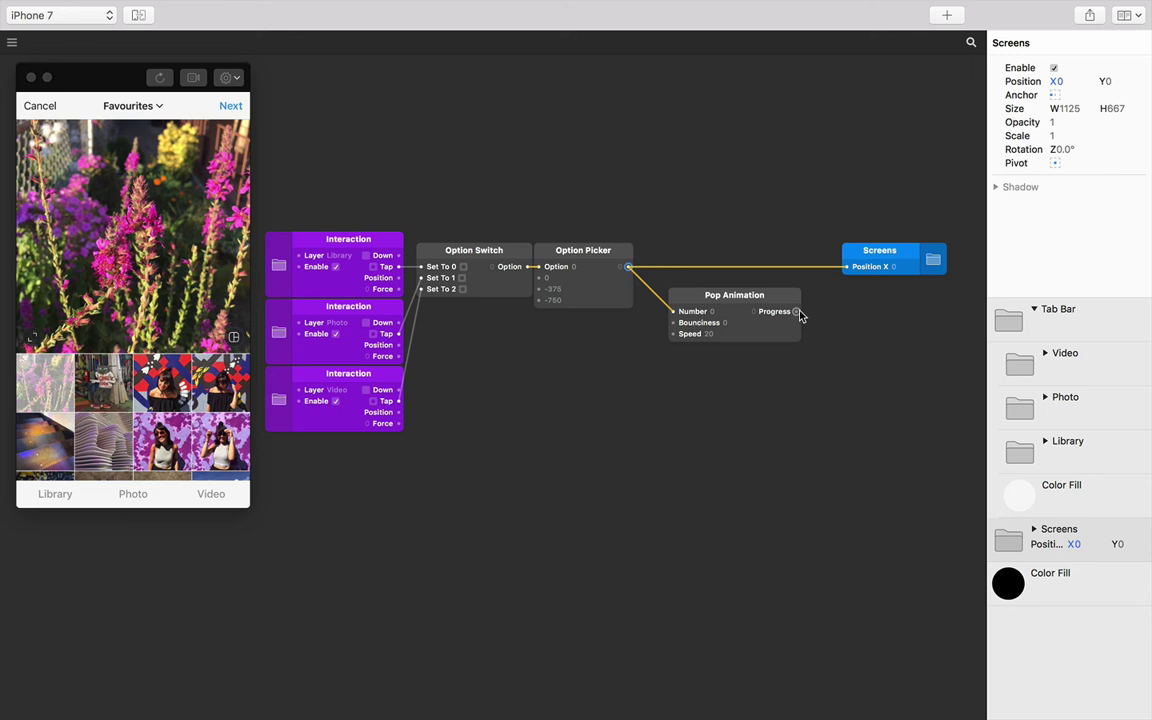
left_click_drag(800, 316, 850, 270)
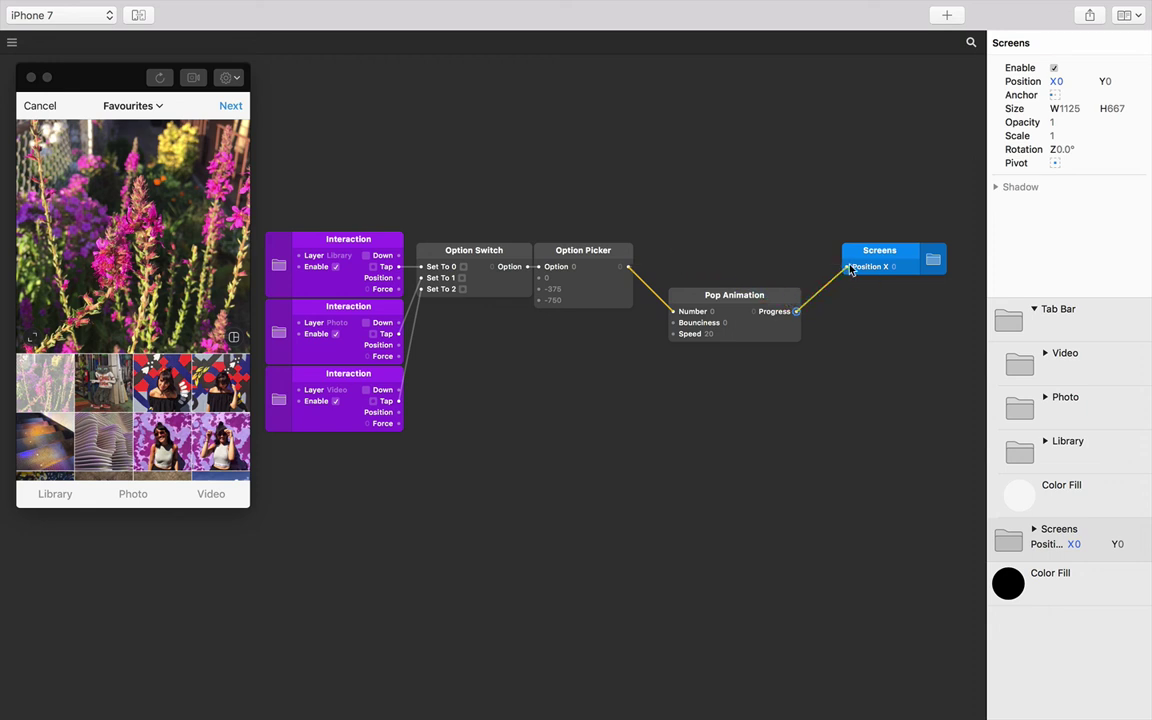
left_click_drag(761, 294, 731, 250)
left_click_drag(878, 252, 837, 255)
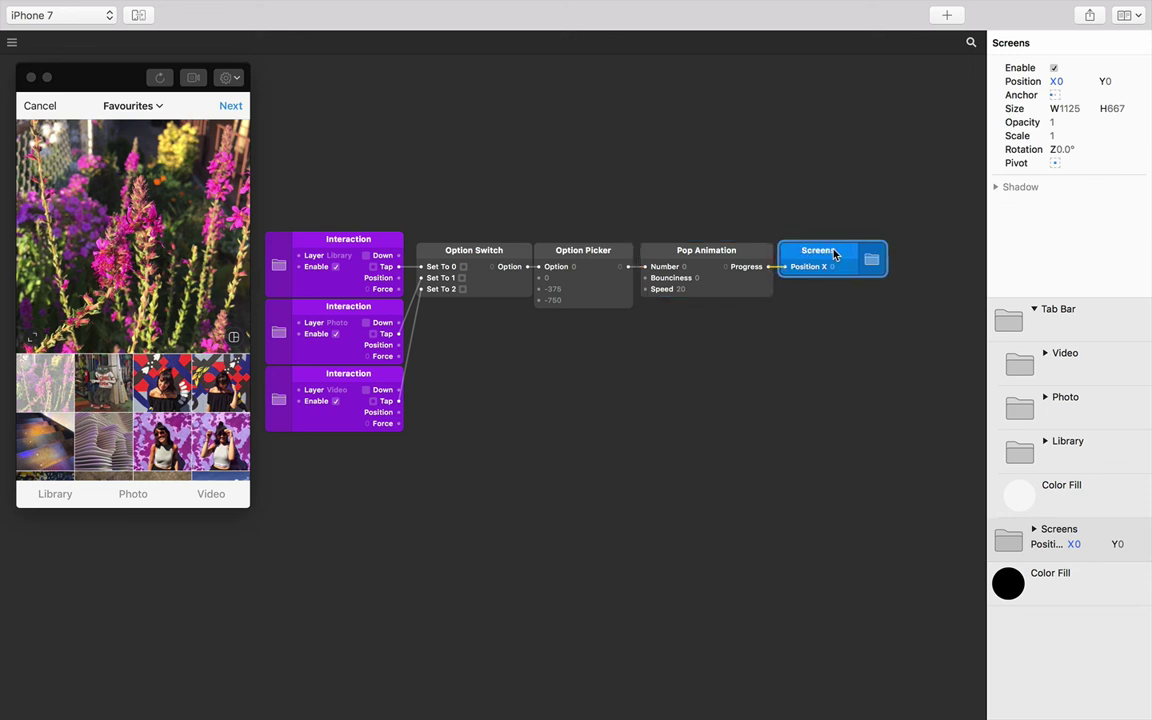
left_click(147, 494)
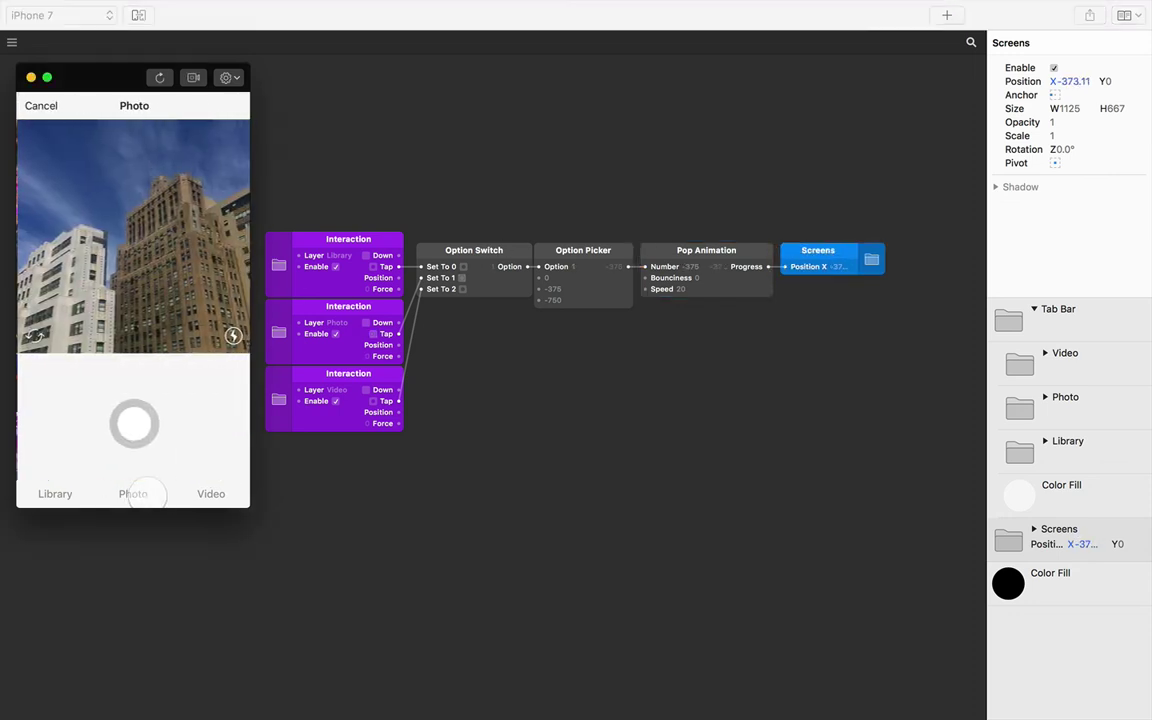
left_click(198, 493)
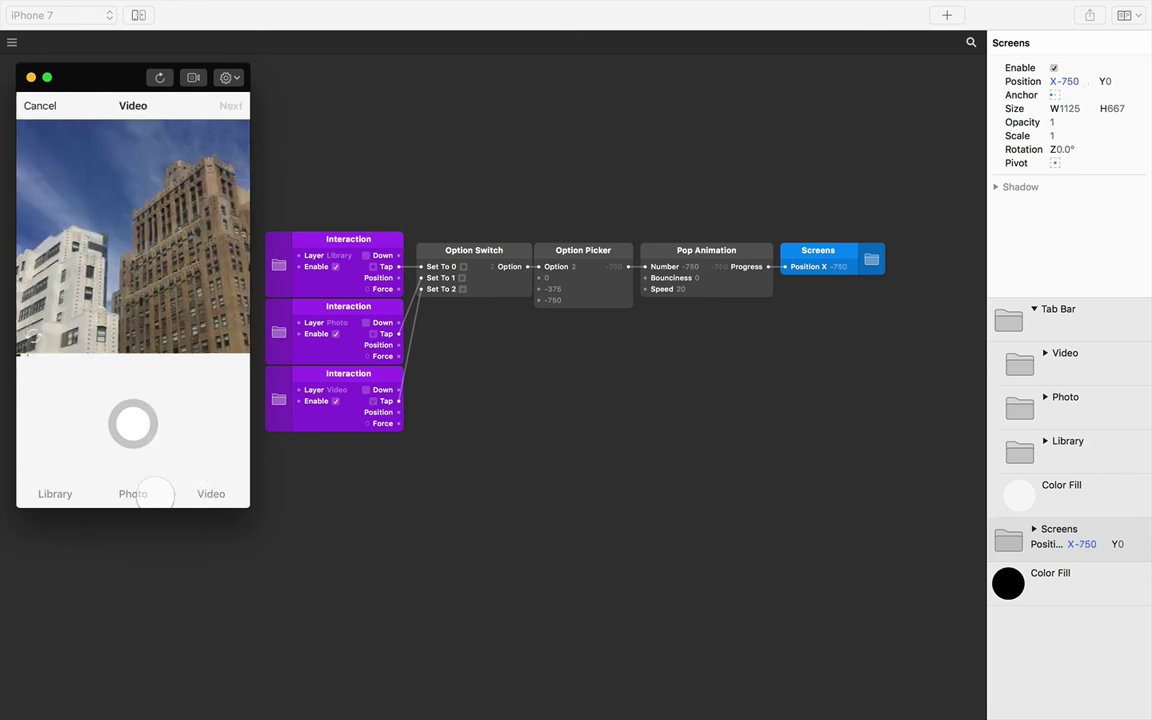
left_click(152, 493)
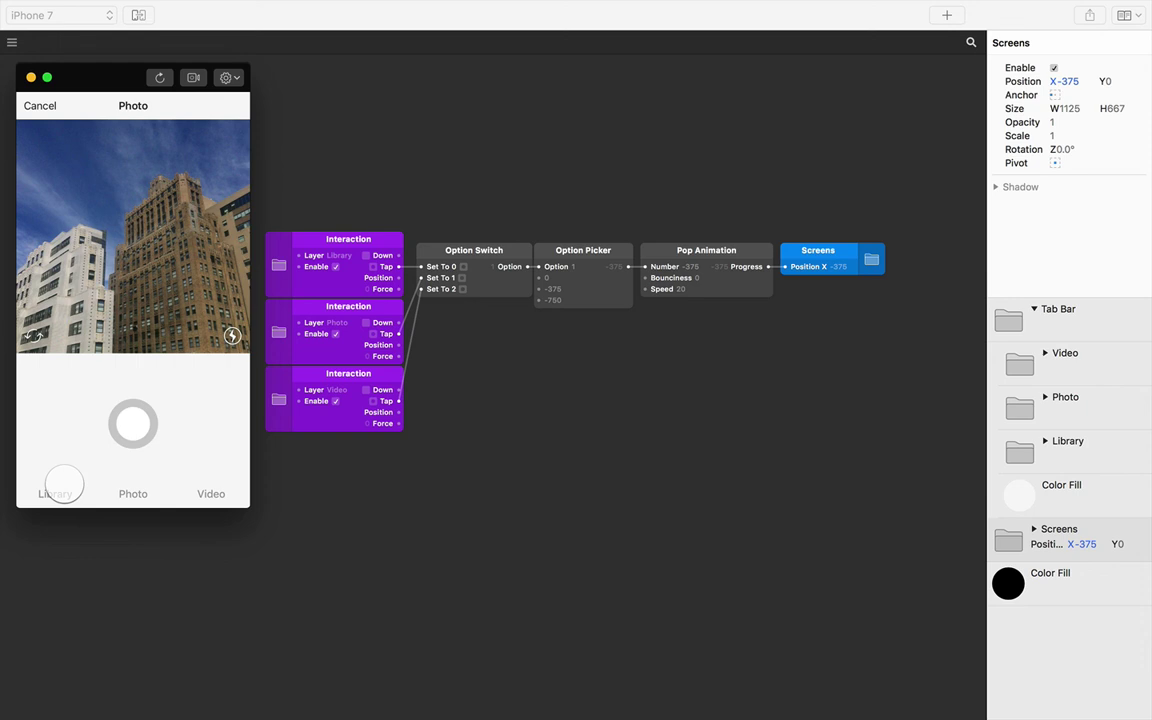
left_click(62, 485)
left_click(133, 488)
left_click(208, 492)
left_click(133, 492)
left_click(55, 492)
left_click(133, 494)
left_click(208, 492)
left_click(125, 490)
left_click(57, 482)
left_click(123, 486)
left_click(52, 488)
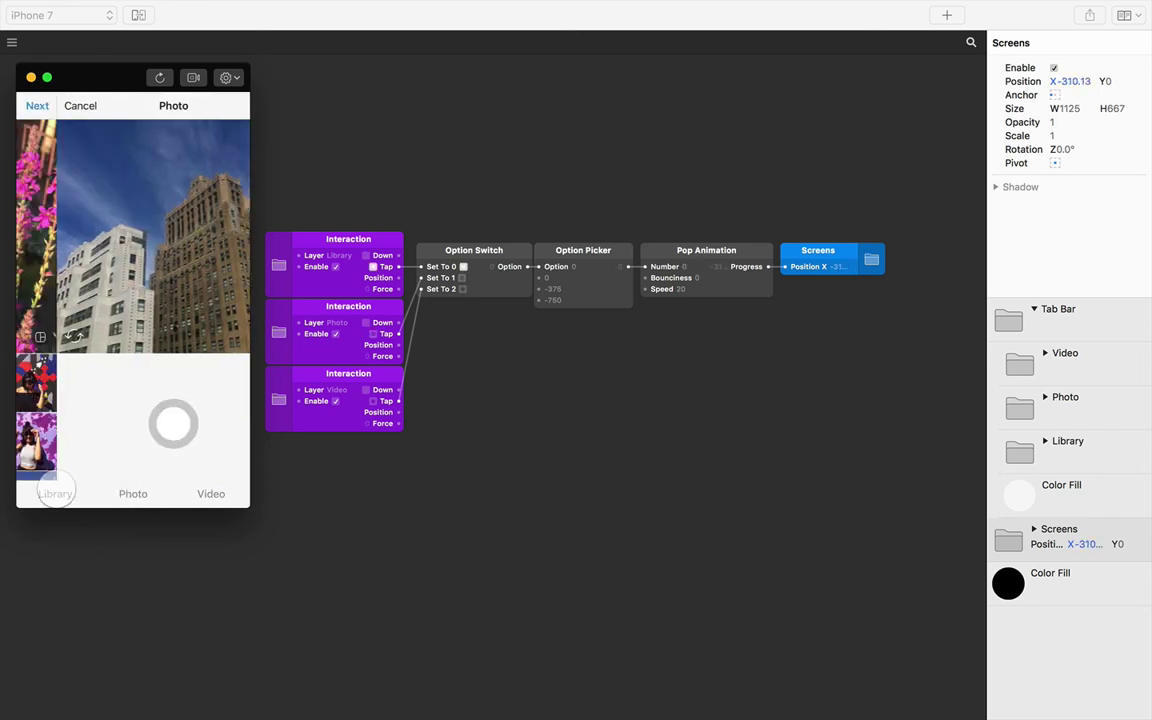